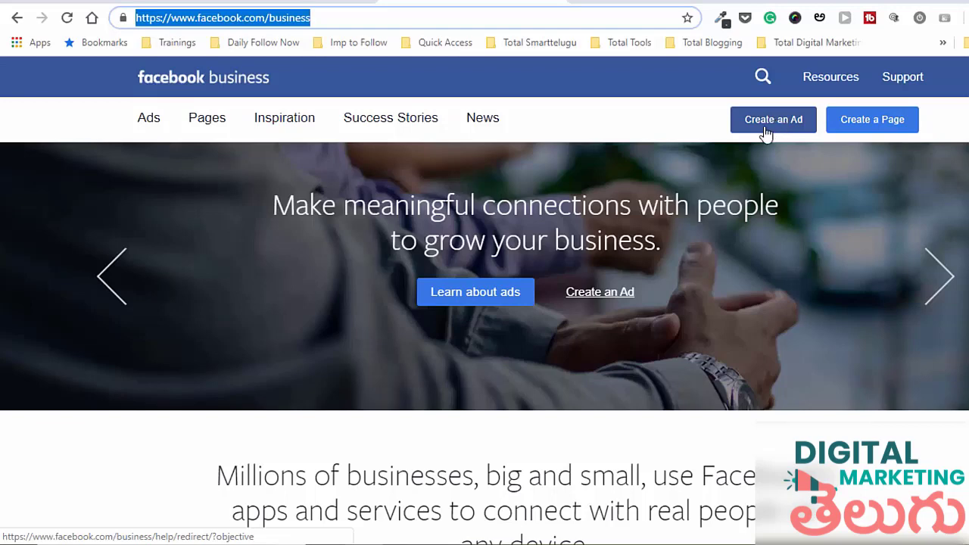
Step: Start creating an ad from the Facebook business page and bring the full list of marketing objectives into view
click(766, 134)
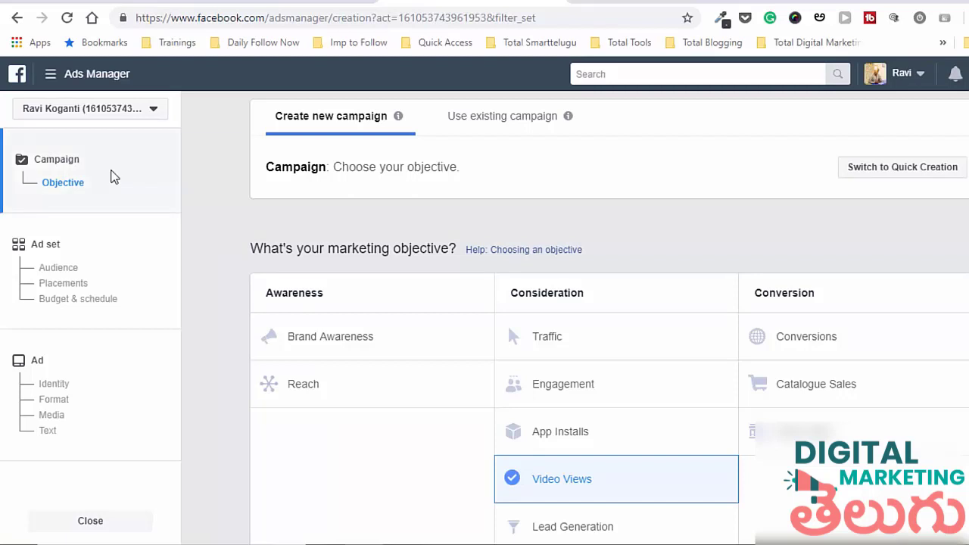
scroll(113, 177, down, 1)
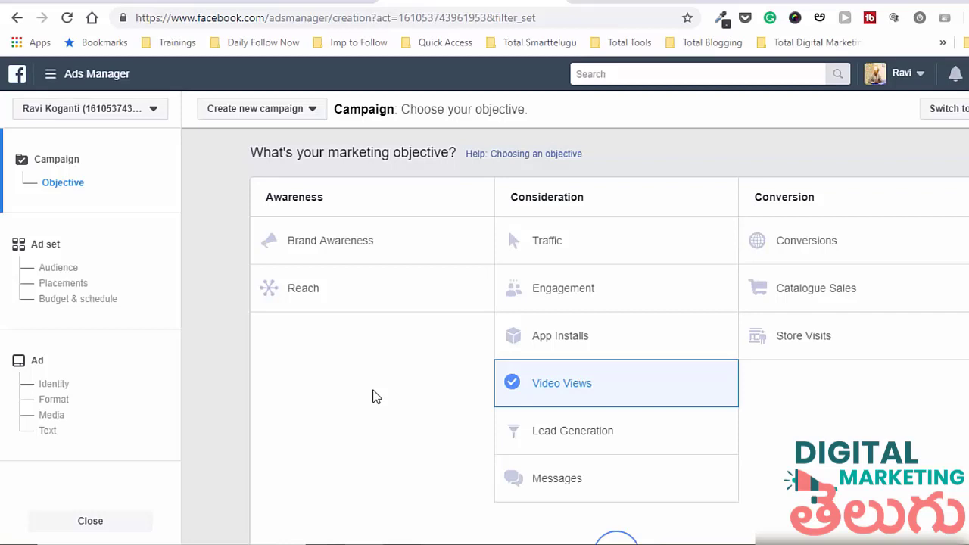
Step: Review the ad set level's Audience, Placements, and Budget & schedule settings
click(142, 312)
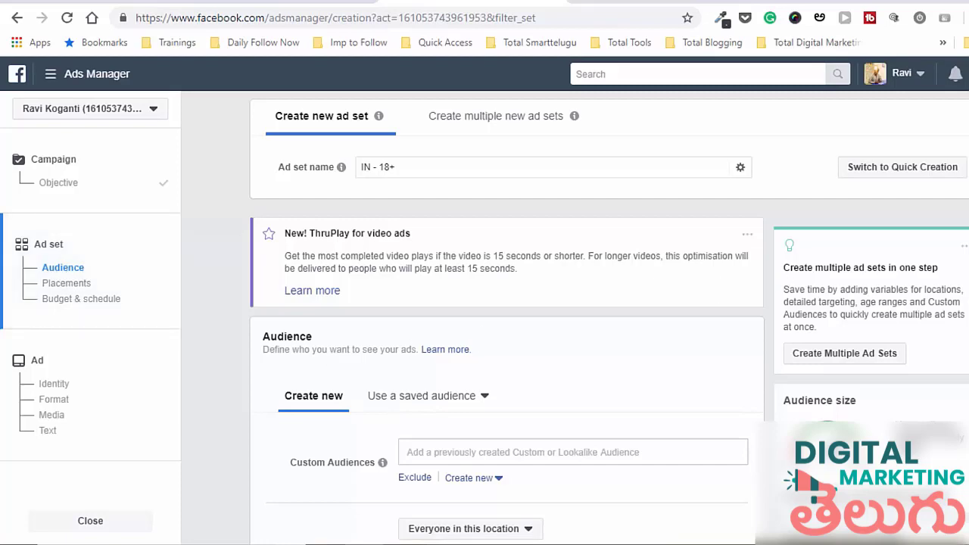
scroll(484, 318, down, 2)
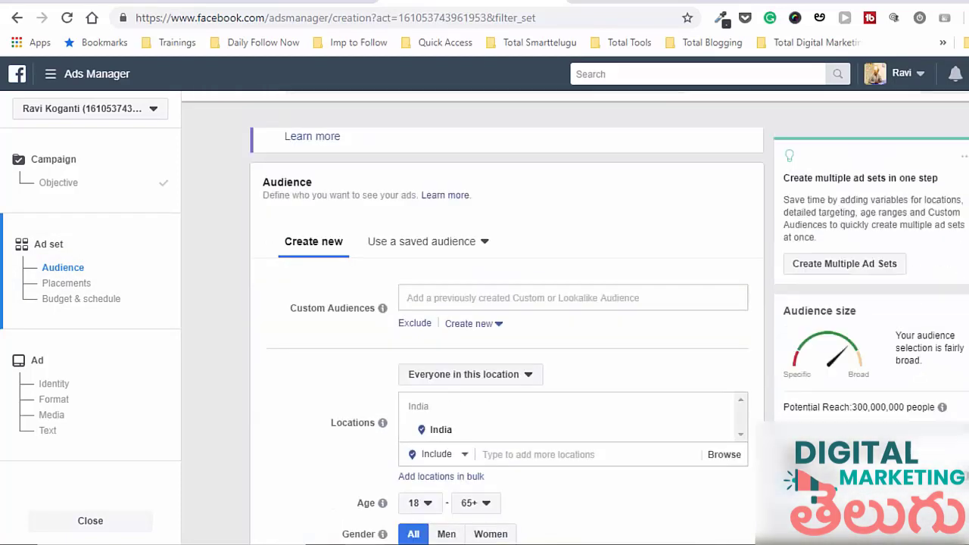
scroll(484, 317, down, 2)
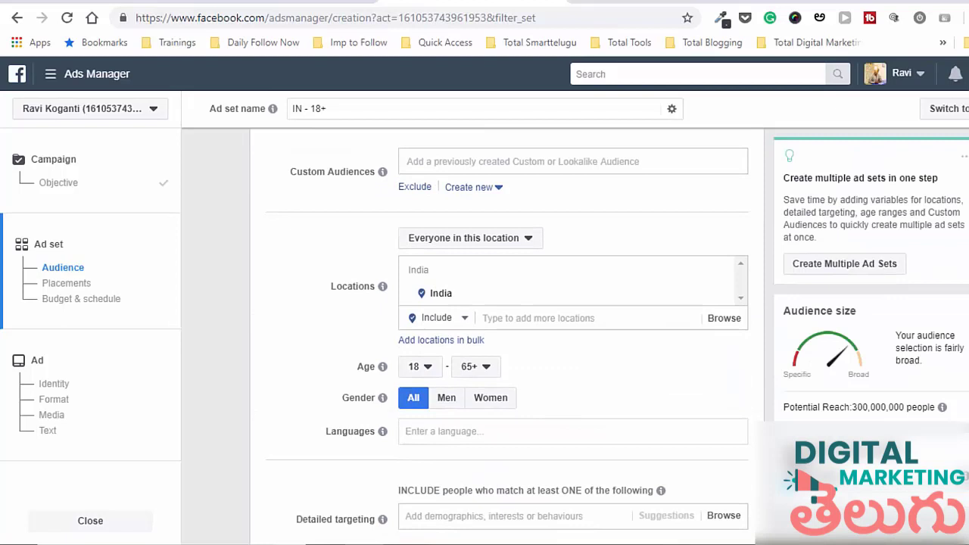
scroll(507, 333, down, 1)
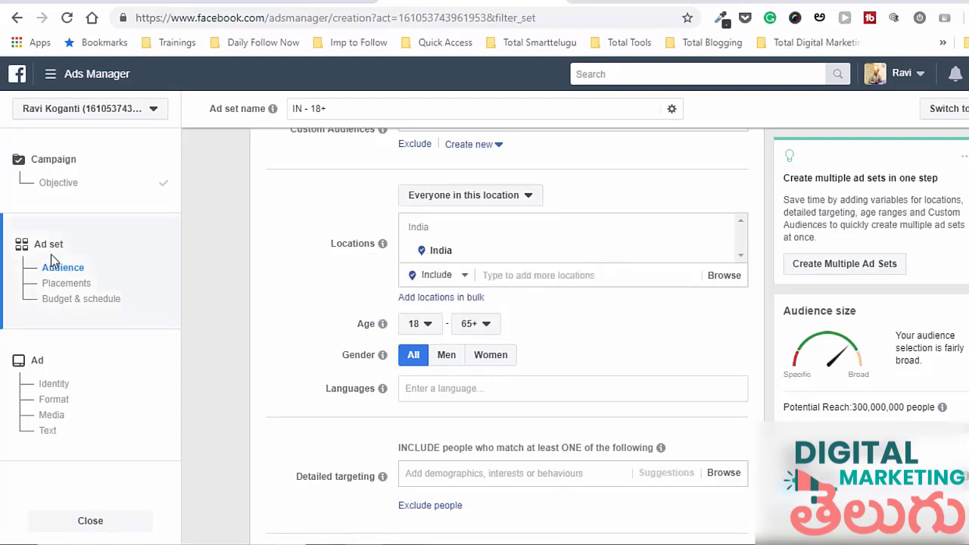
click(67, 283)
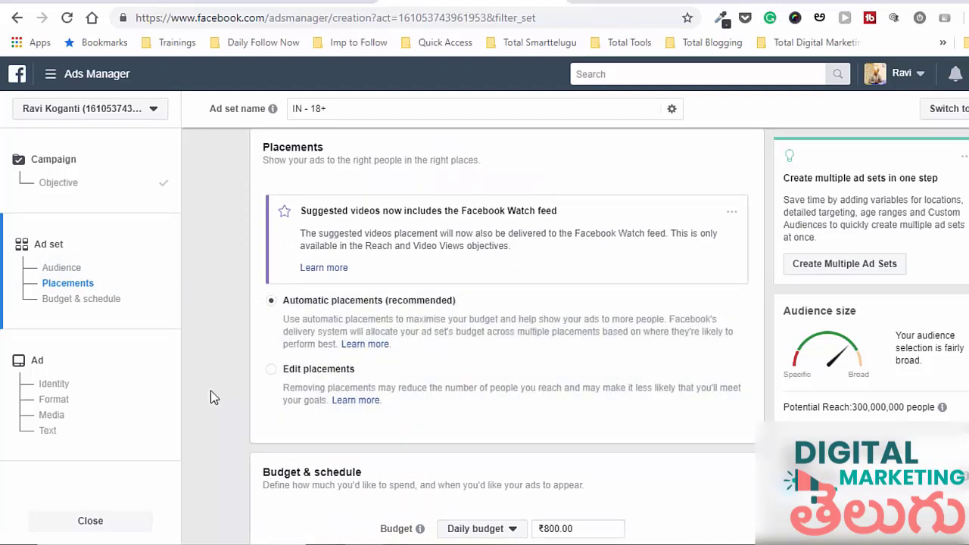
click(112, 300)
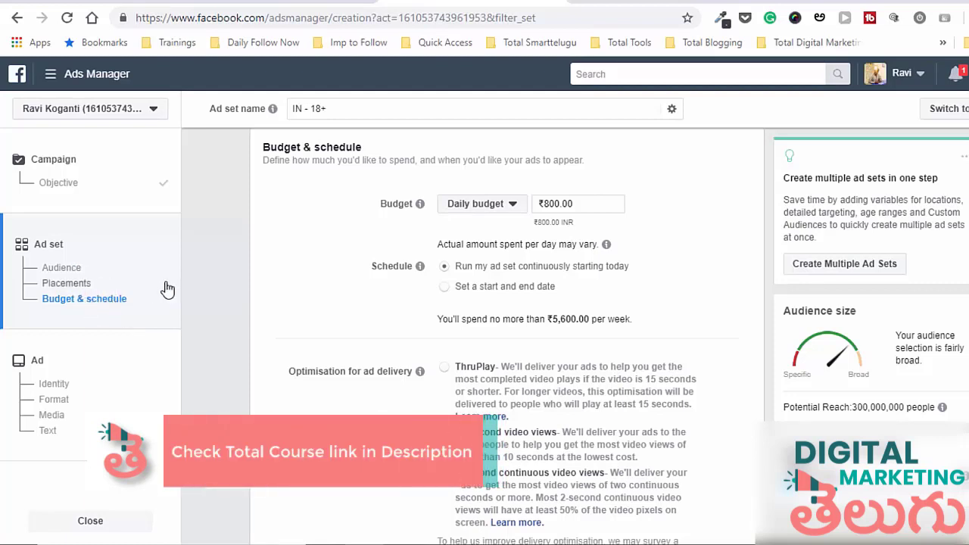
Step: Examine the ad level's Identity, Format, Media and Text settings
click(139, 390)
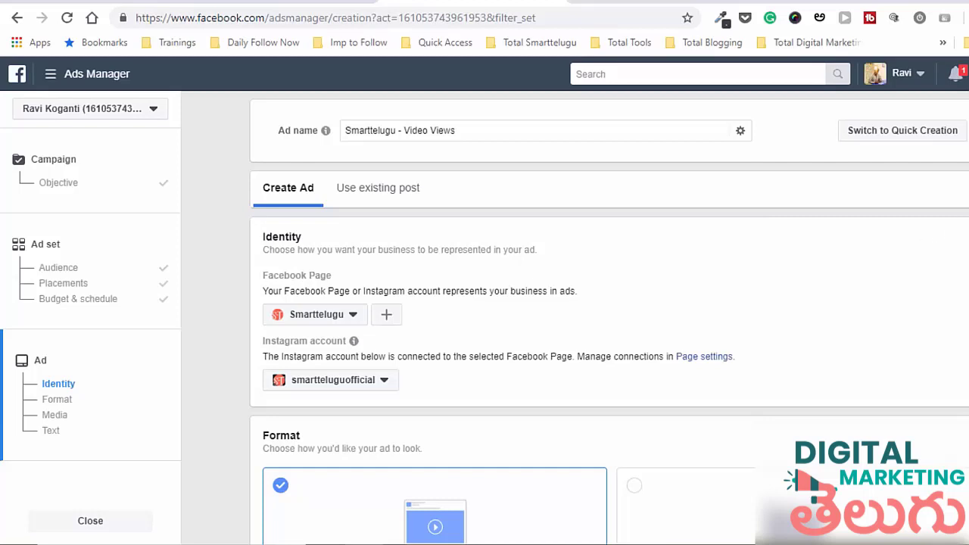
scroll(575, 318, down, 1)
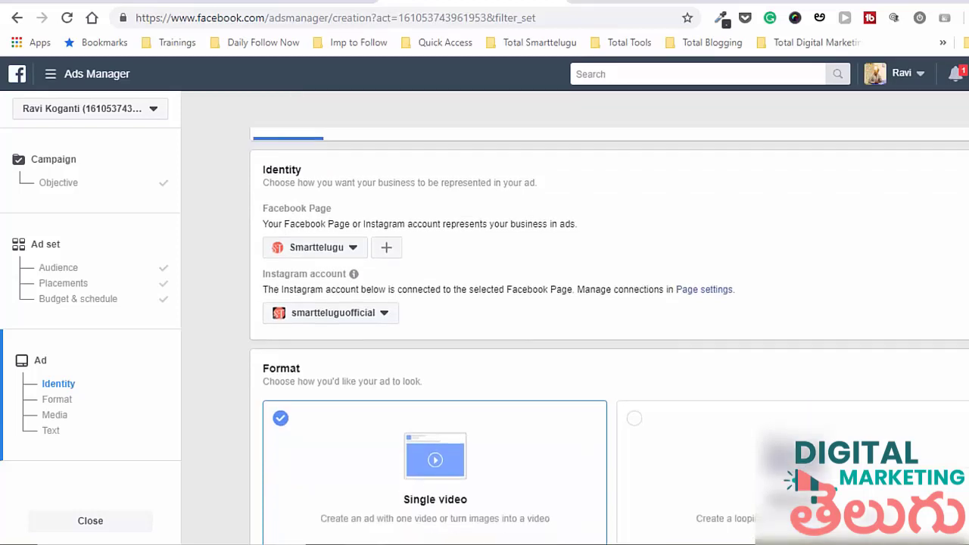
scroll(575, 318, up, 1)
scroll(575, 317, down, 4)
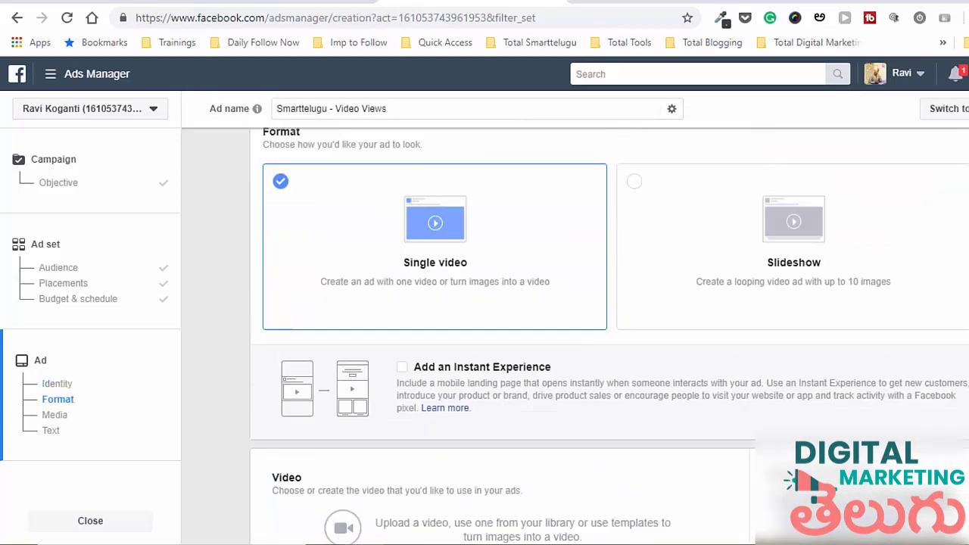
scroll(605, 333, down, 5)
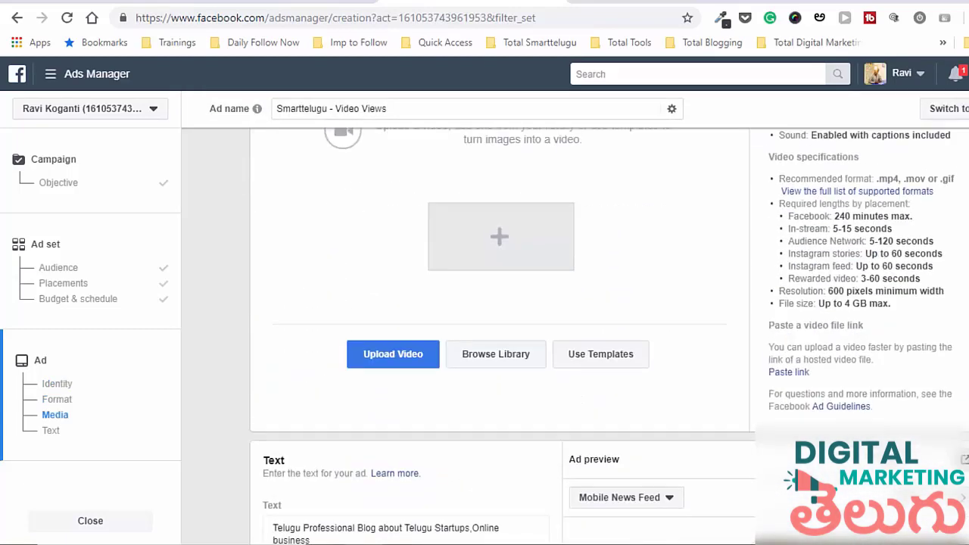
scroll(605, 333, down, 2)
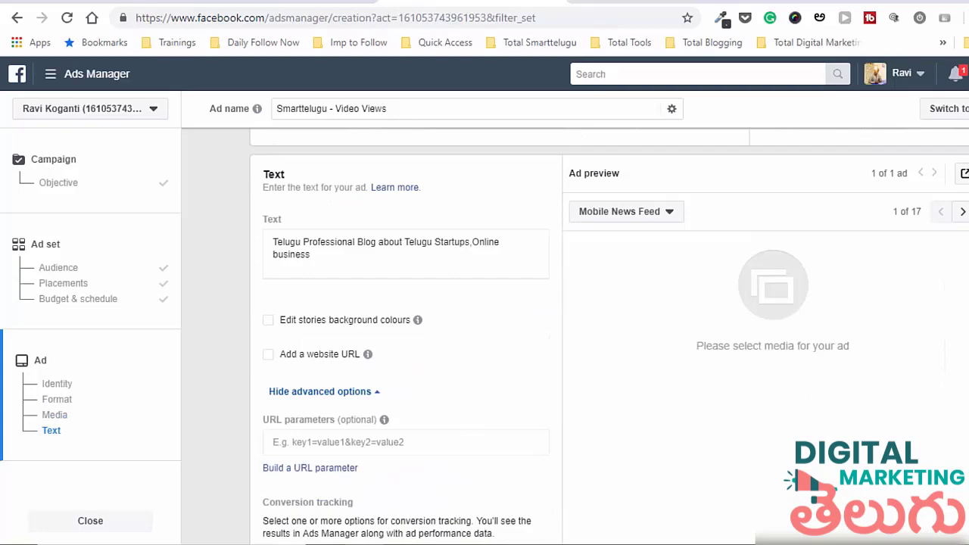
scroll(606, 333, down, 1)
scroll(605, 333, up, 7)
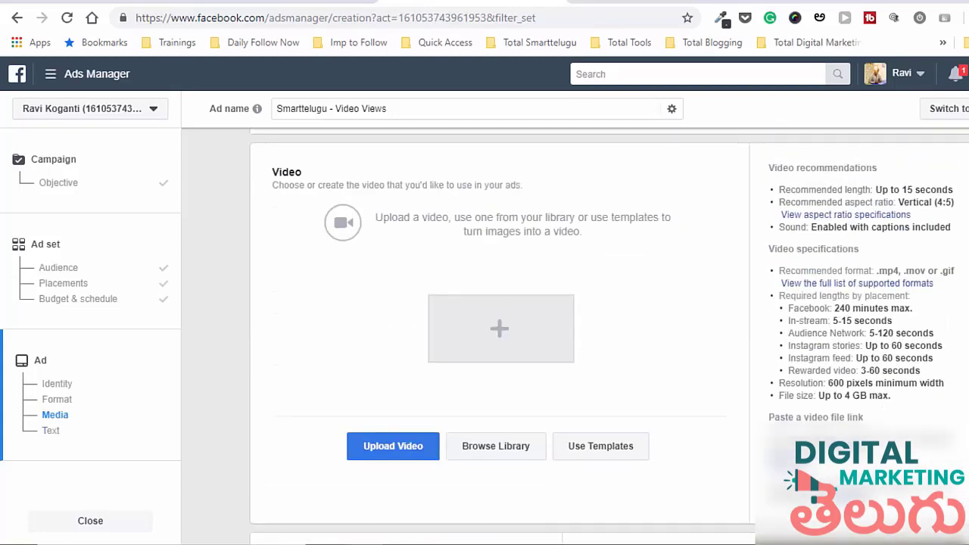
scroll(606, 333, up, 5)
scroll(606, 333, down, 4)
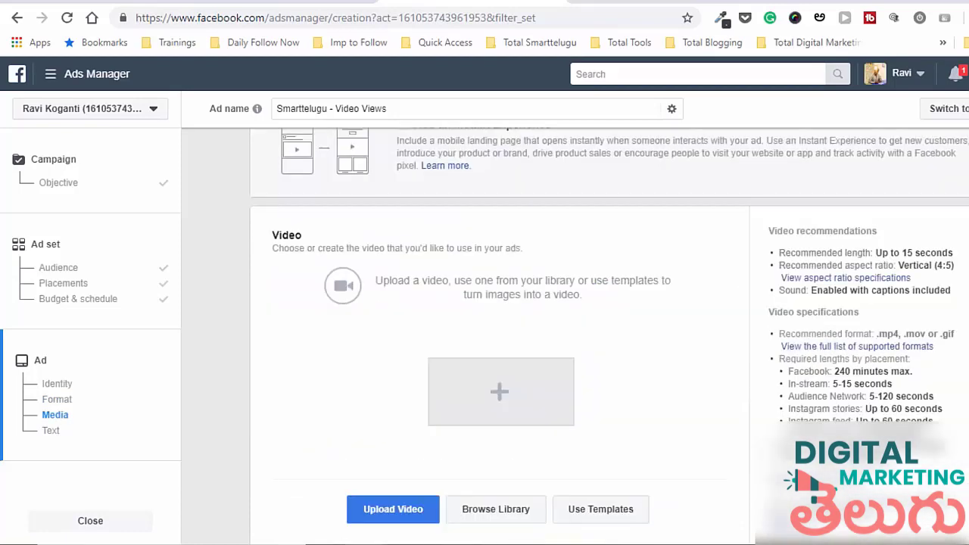
scroll(605, 333, down, 5)
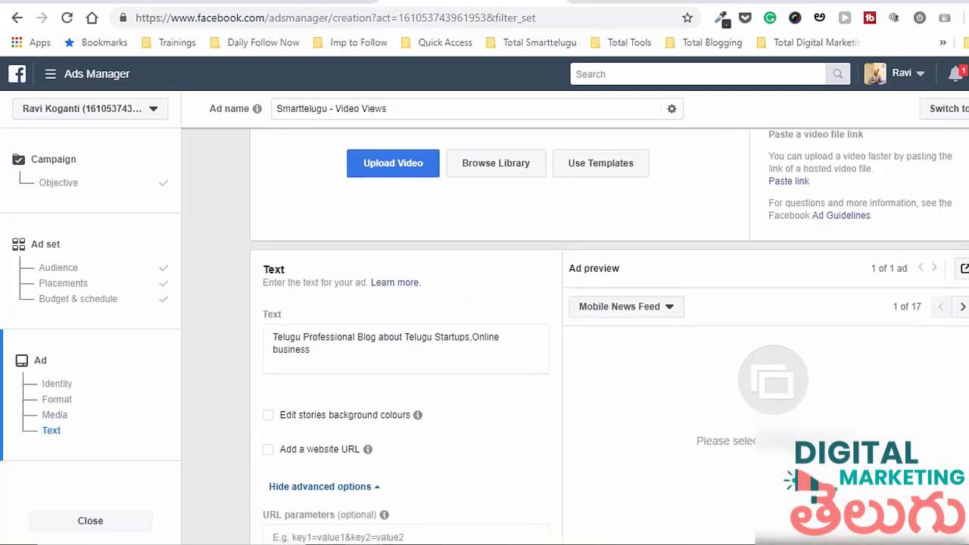
scroll(609, 337, up, 10)
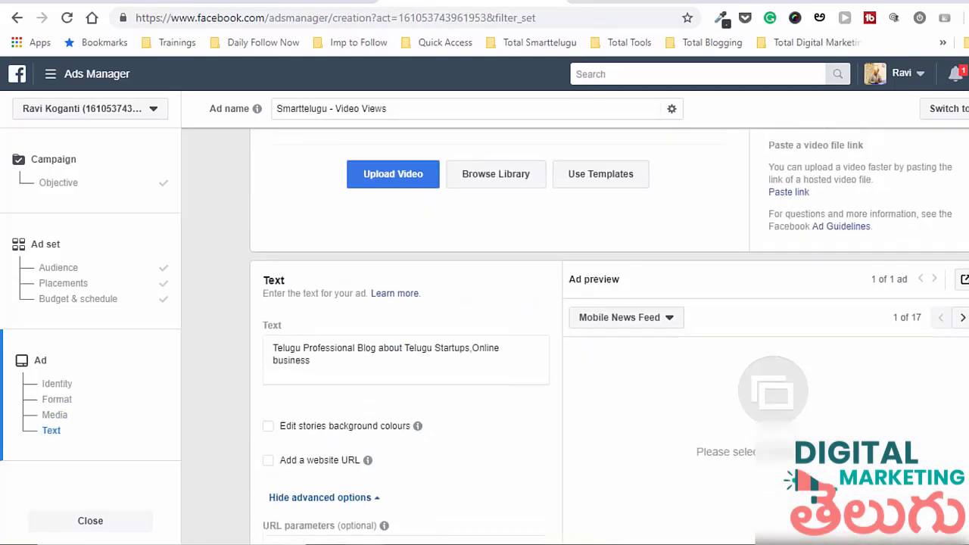
scroll(575, 318, up, 2)
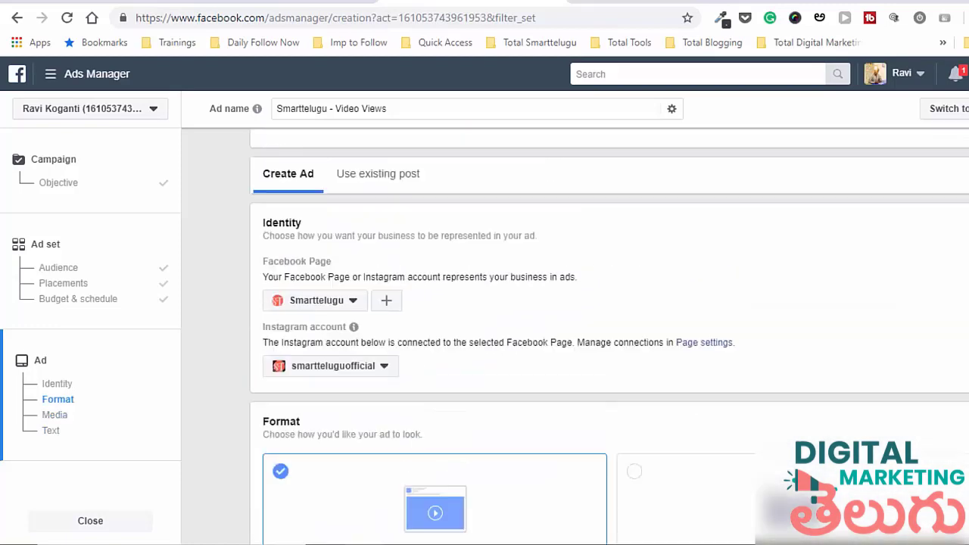
scroll(575, 318, down, 2)
scroll(575, 318, up, 1)
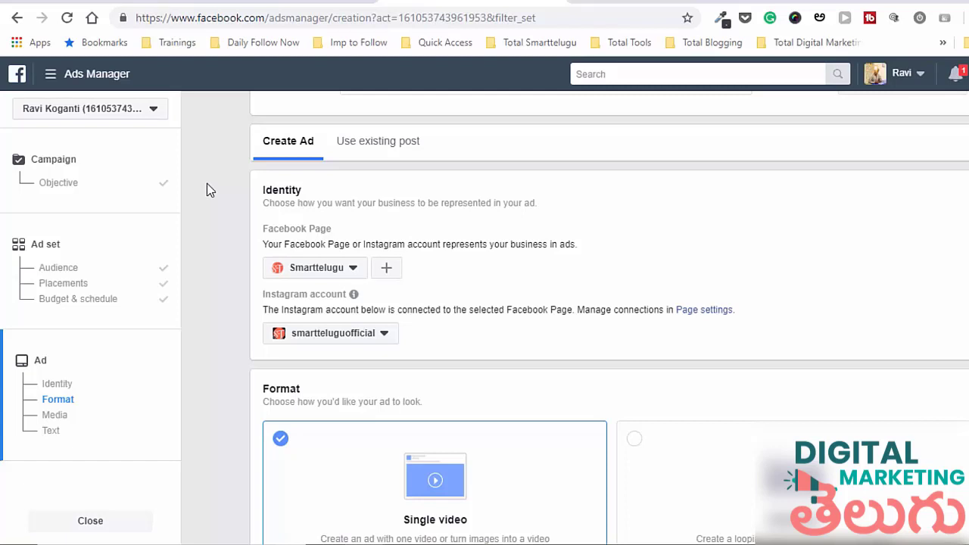
Step: Revisit the ad set's Placements settings and go back to the campaign's Objective page
click(75, 288)
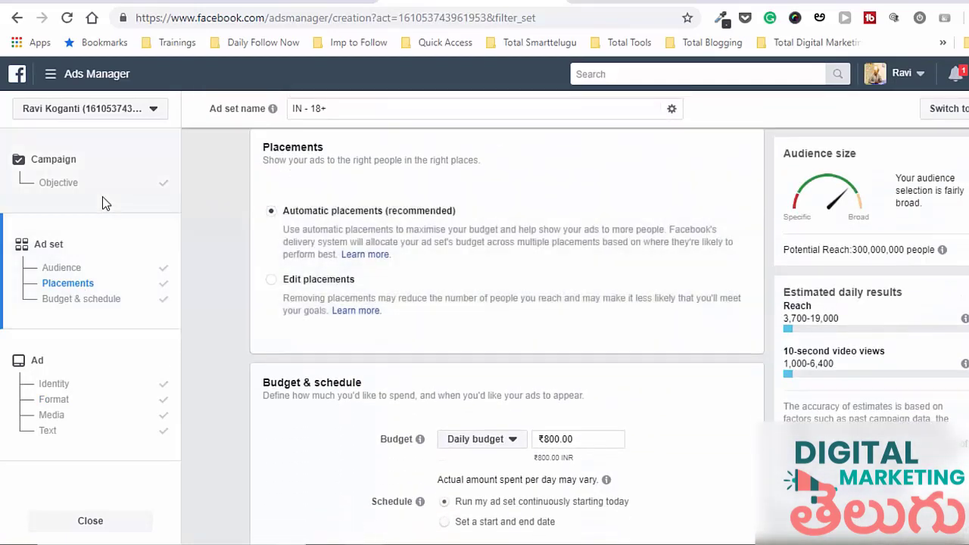
click(101, 195)
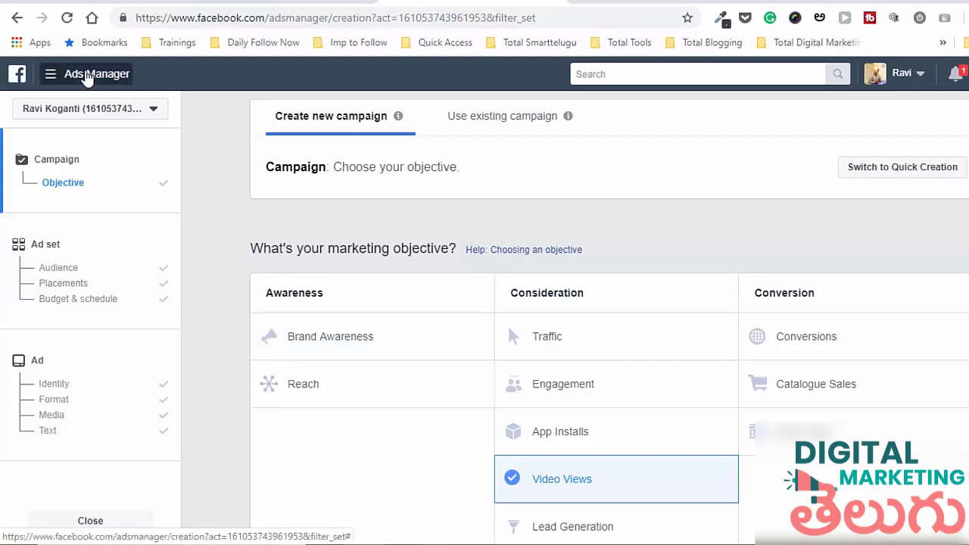
Step: Look through the frequently used tools and the complete list of advertising tools
click(51, 76)
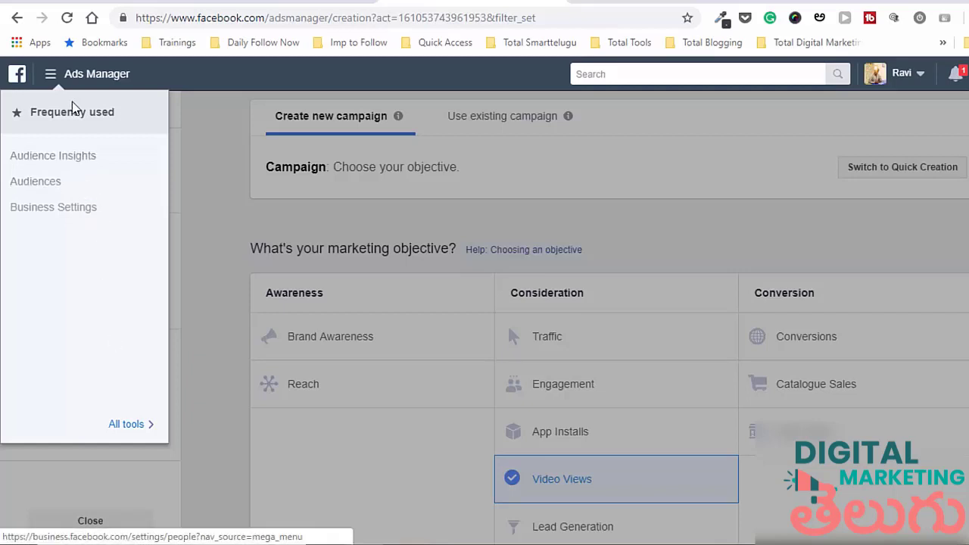
click(129, 426)
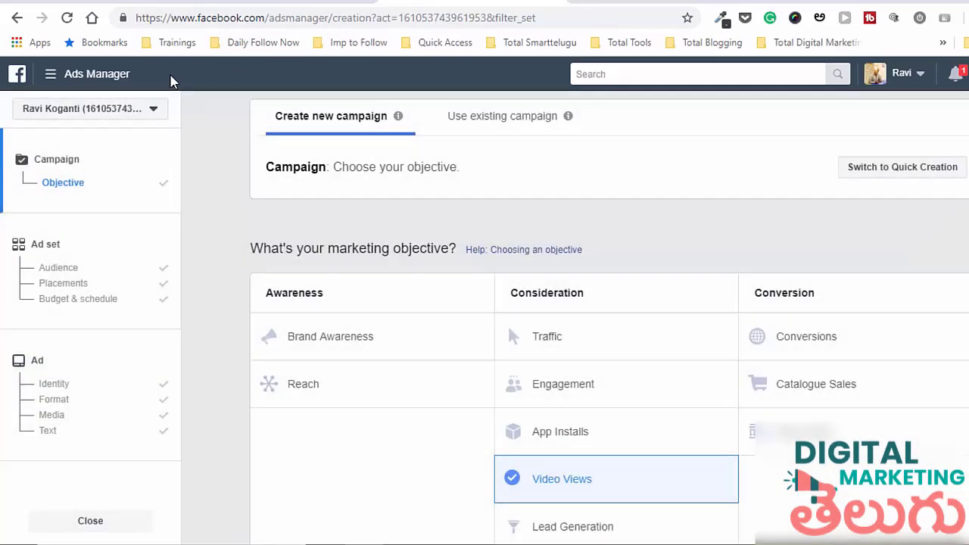
click(59, 85)
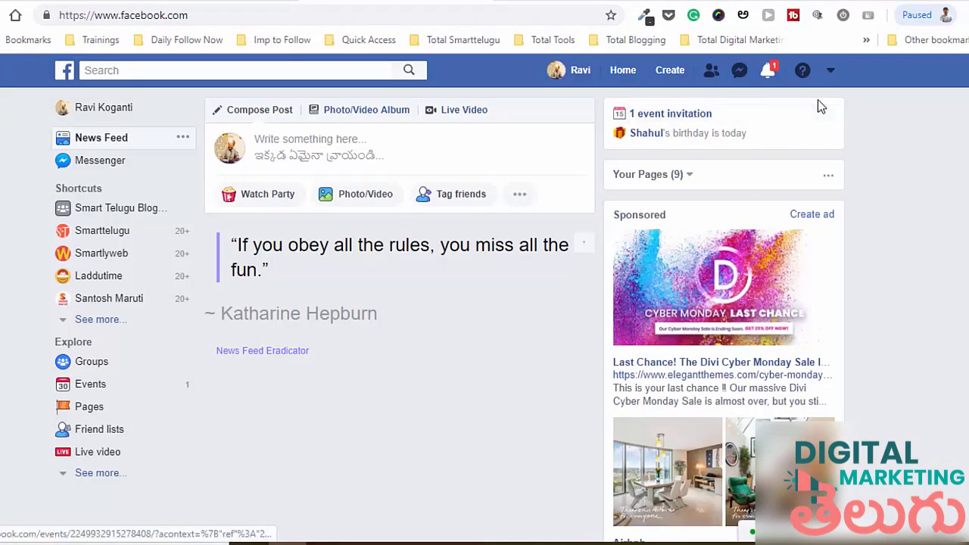
Step: Go from the Facebook home page to ad management and open the active ad account's campaigns
click(831, 71)
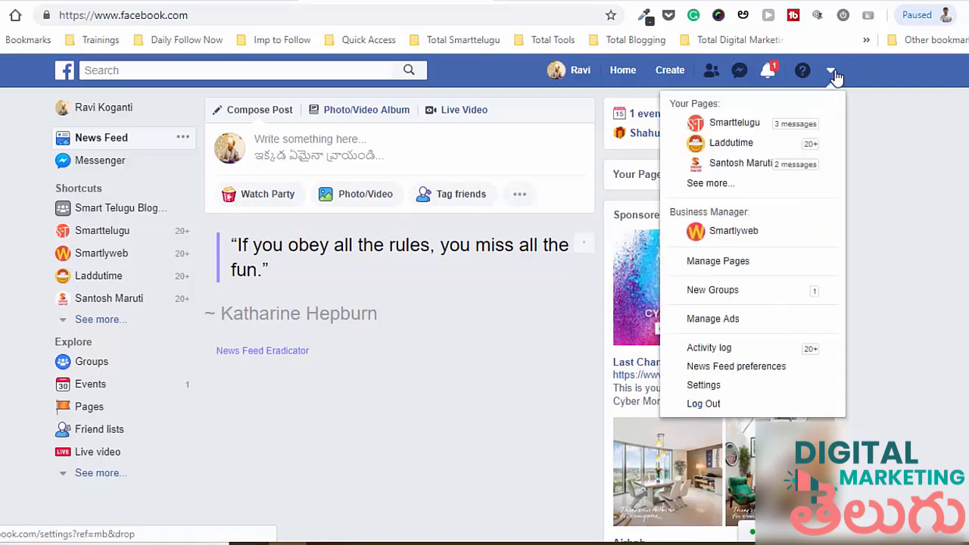
click(725, 321)
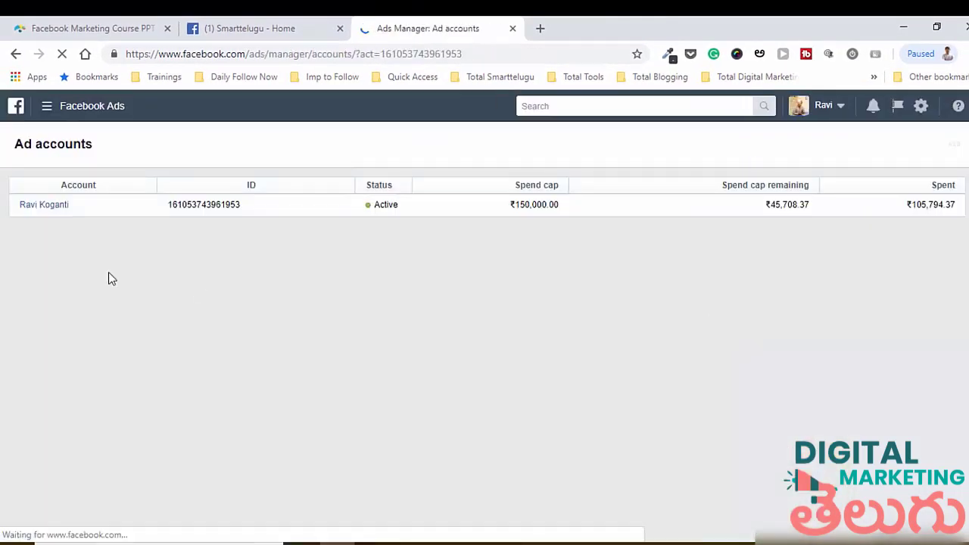
click(47, 205)
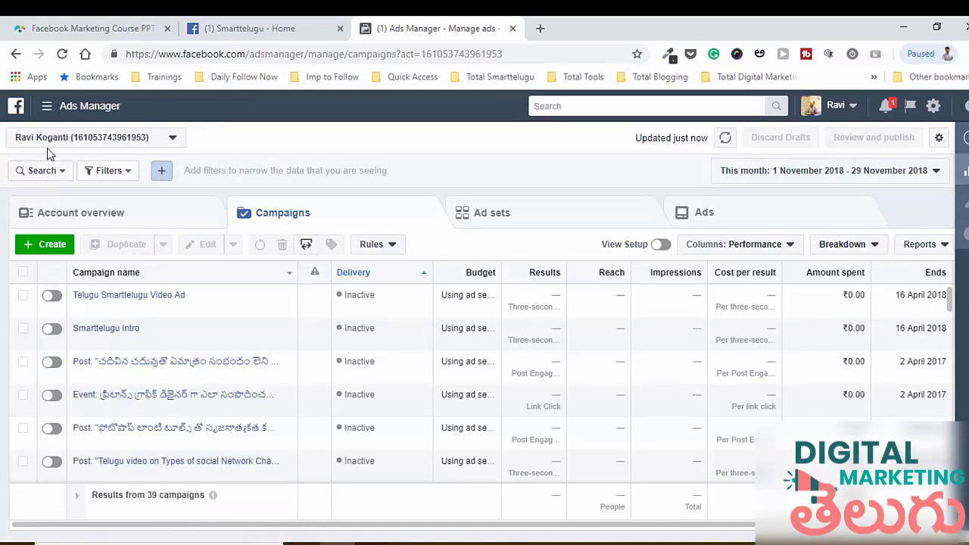
Step: Reopen Ads Manager from the complete tool list and start creating a new campaign
click(47, 105)
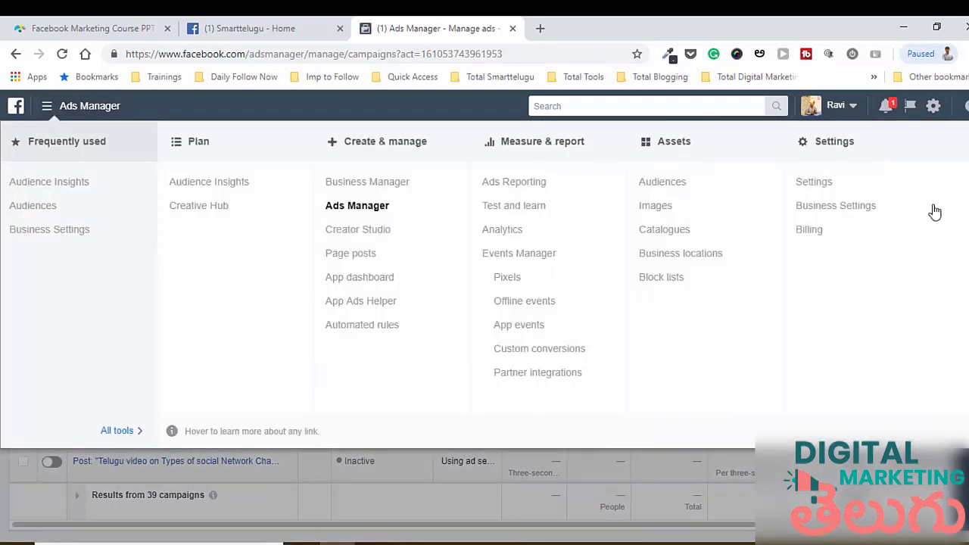
click(371, 206)
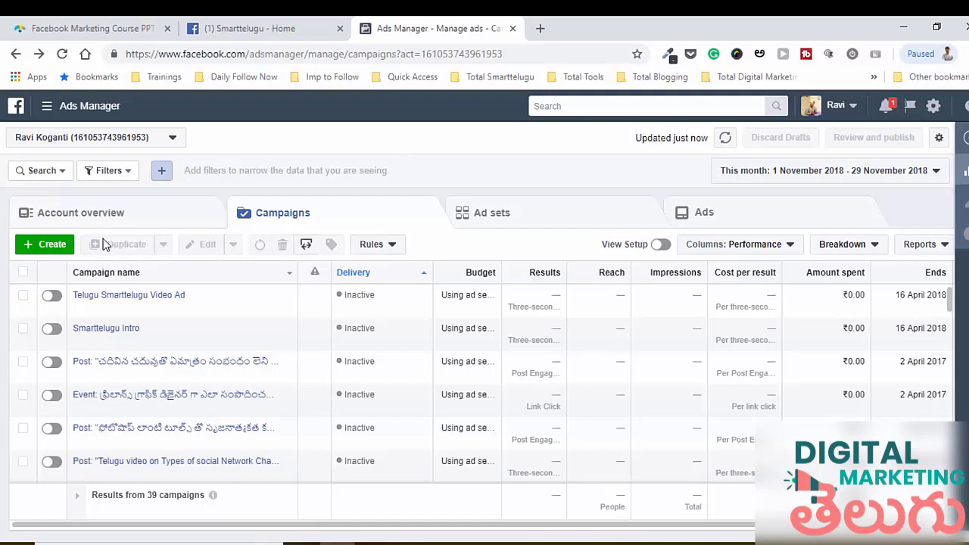
click(49, 253)
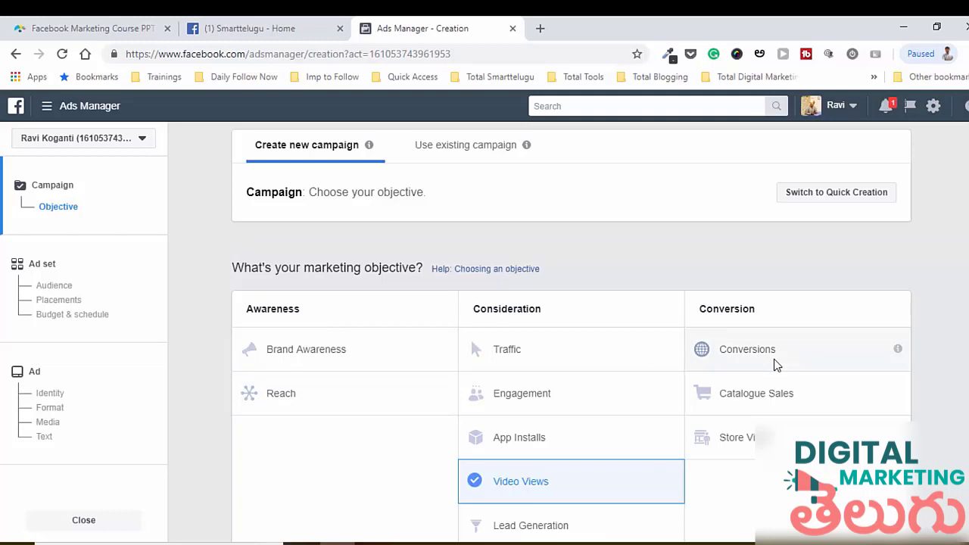
Step: Switch to the OpenOffice Writer notes and highlight the Telugu question about the ad's goal and the word "Objective"
key(alt+Tab)
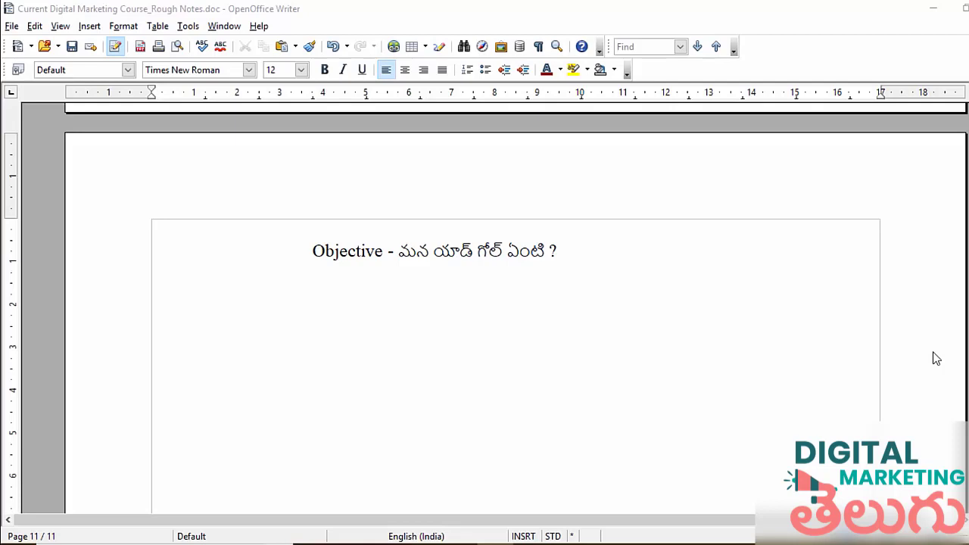
click(414, 254)
key(BackSpace)
text(ఘ)
drag(398, 252, 558, 242)
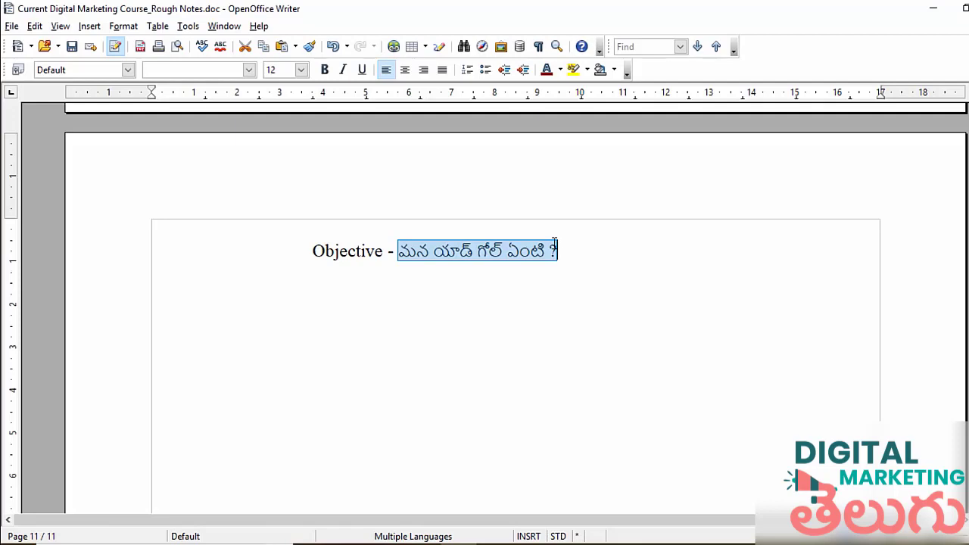
drag(379, 252, 315, 248)
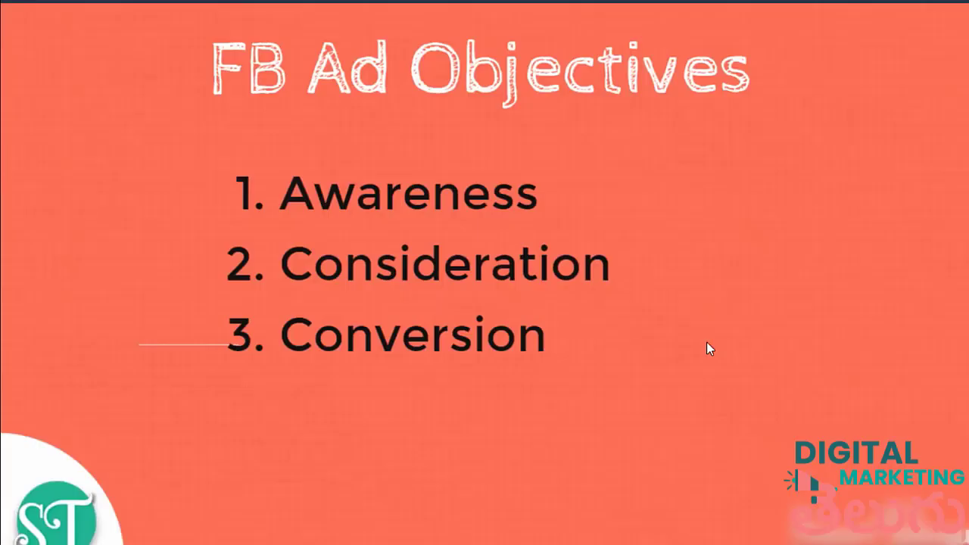
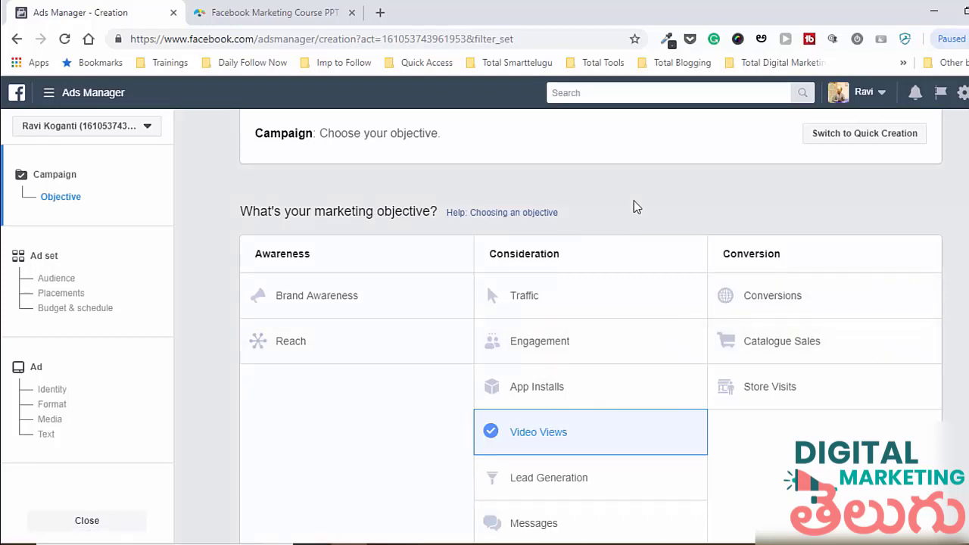
Step: Select Brand Awareness as the new campaign's marketing objective in Ads Manager
click(348, 305)
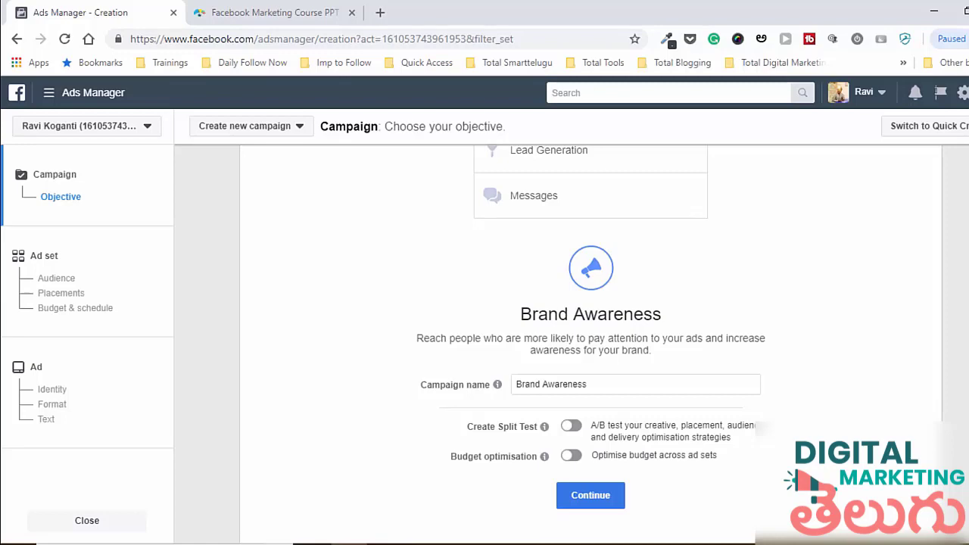
Step: Try the Reach, Traffic and Engagement objectives in turn to compare their ad set and ad sections
scroll(590, 341, up, 5)
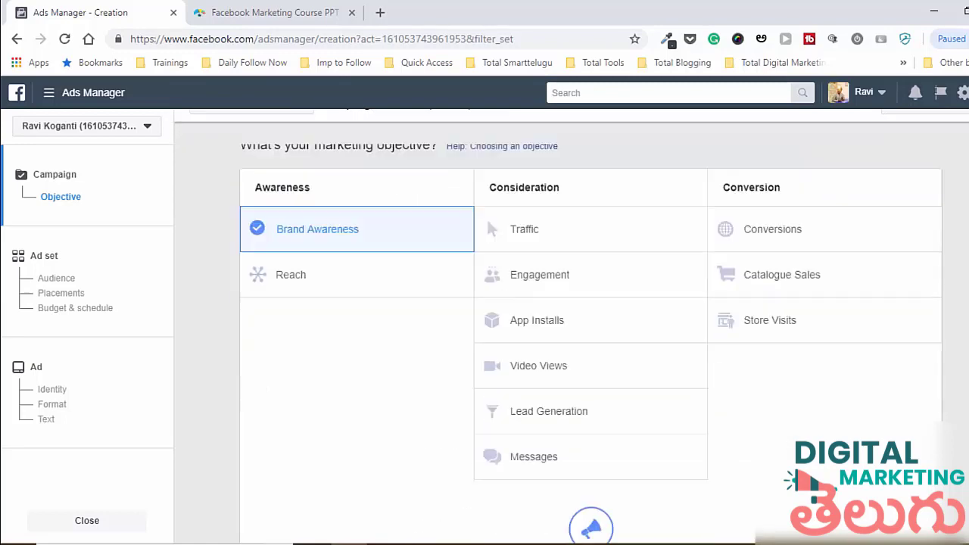
click(290, 389)
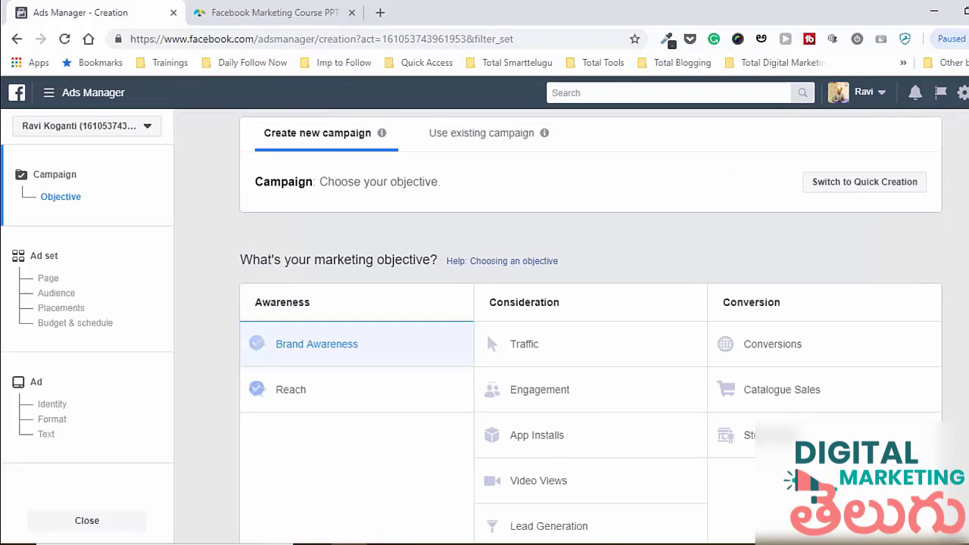
click(523, 344)
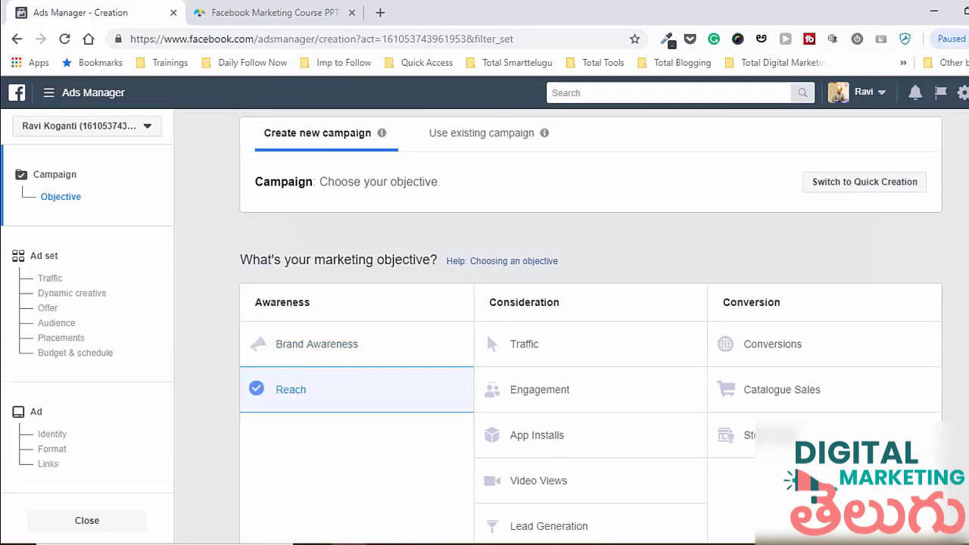
click(539, 389)
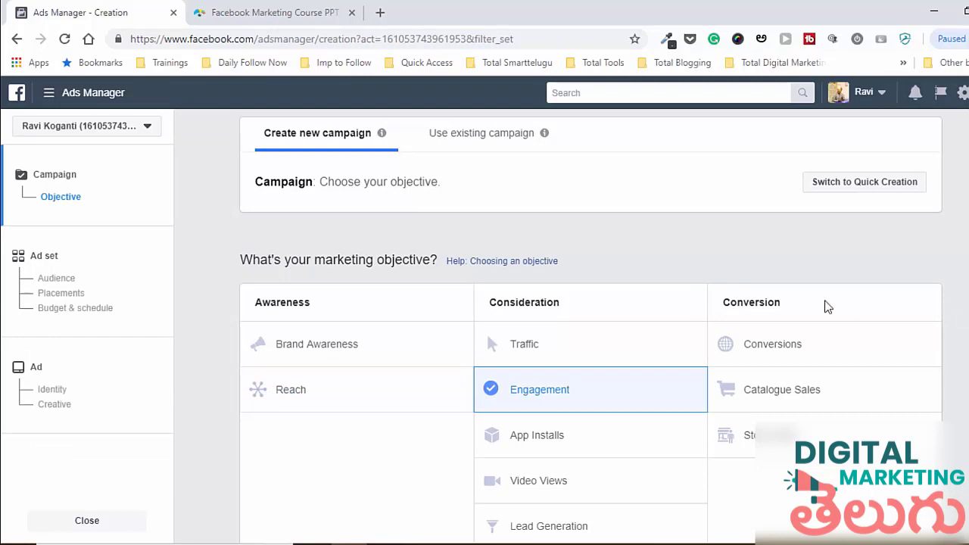
Step: Choose the Reach objective and highlight "maximum number of people" in its description
click(265, 390)
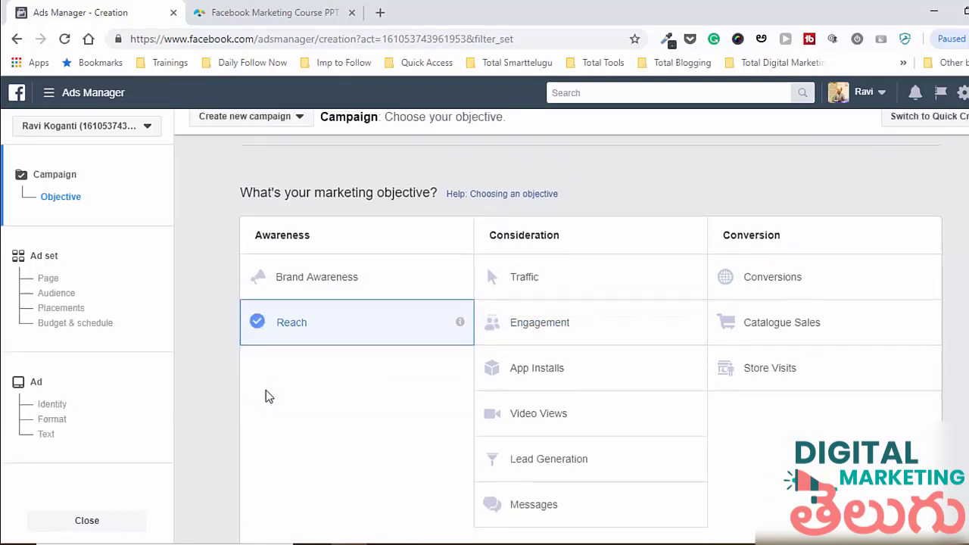
scroll(562, 436, down, 3)
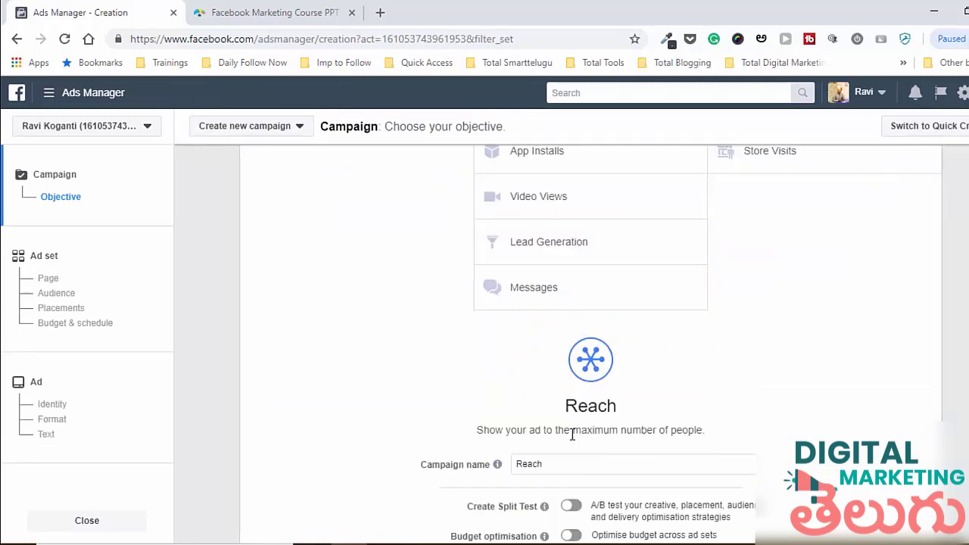
drag(577, 432, 722, 436)
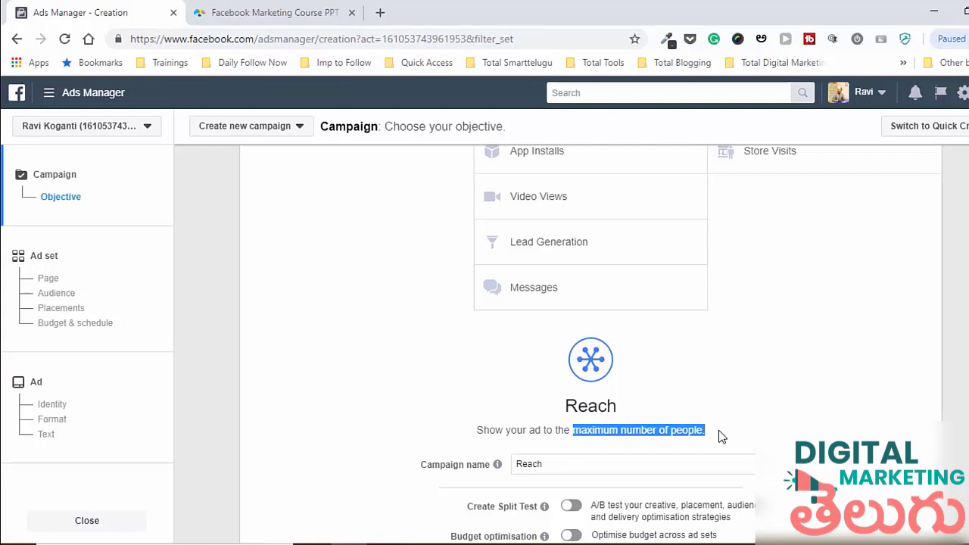
Step: Choose the Traffic objective under Consideration and review its description
scroll(589, 343, up, 4)
click(588, 343)
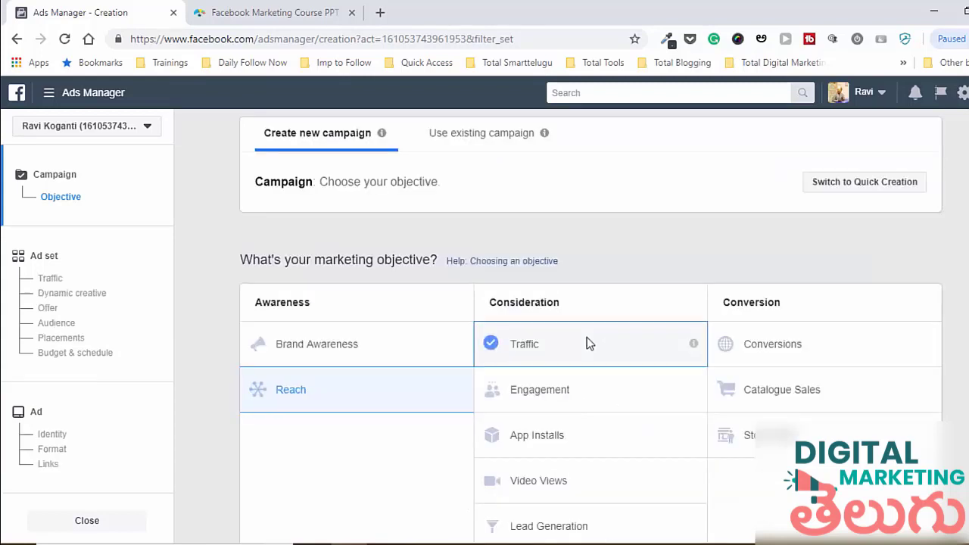
scroll(589, 343, down, 1)
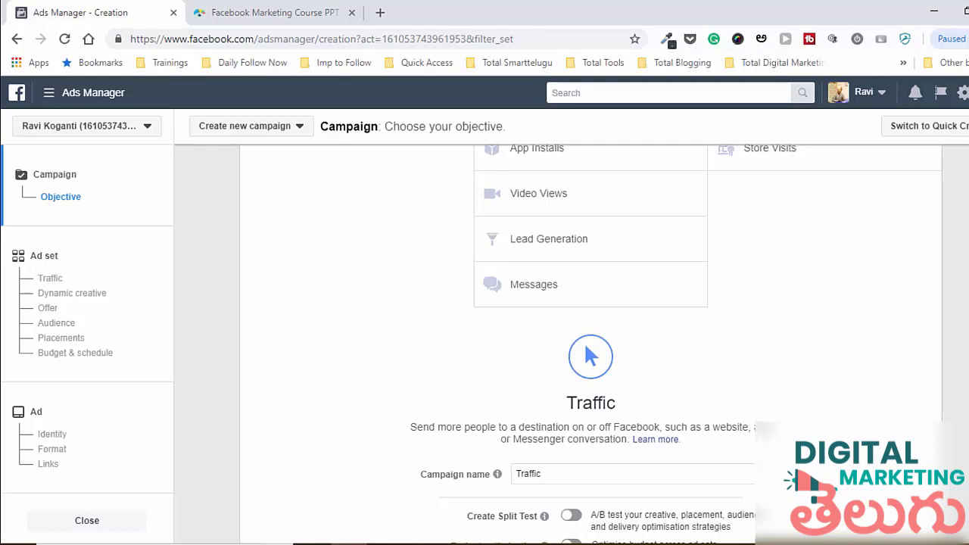
Step: Choose the Engagement objective and go through its Page Likes and Event Responses types
scroll(590, 340, up, 2)
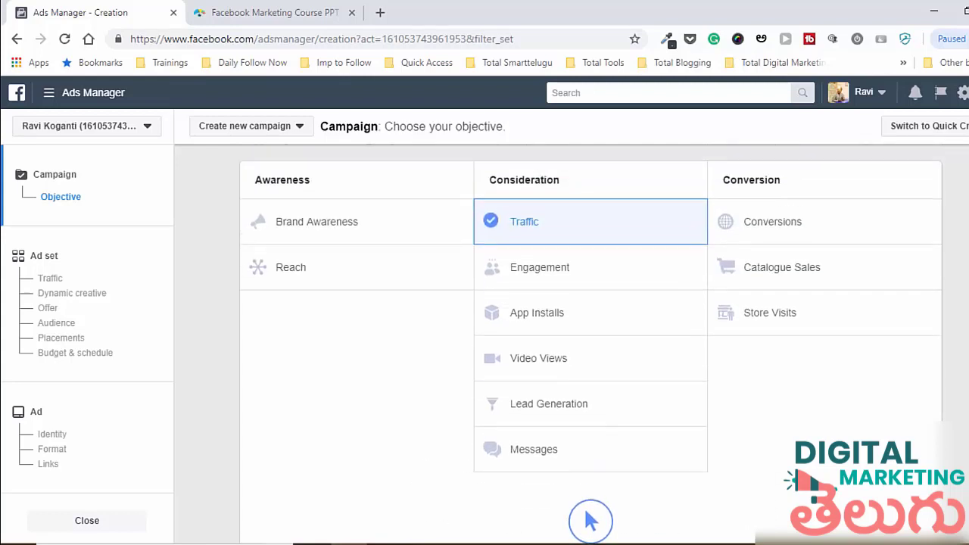
click(558, 276)
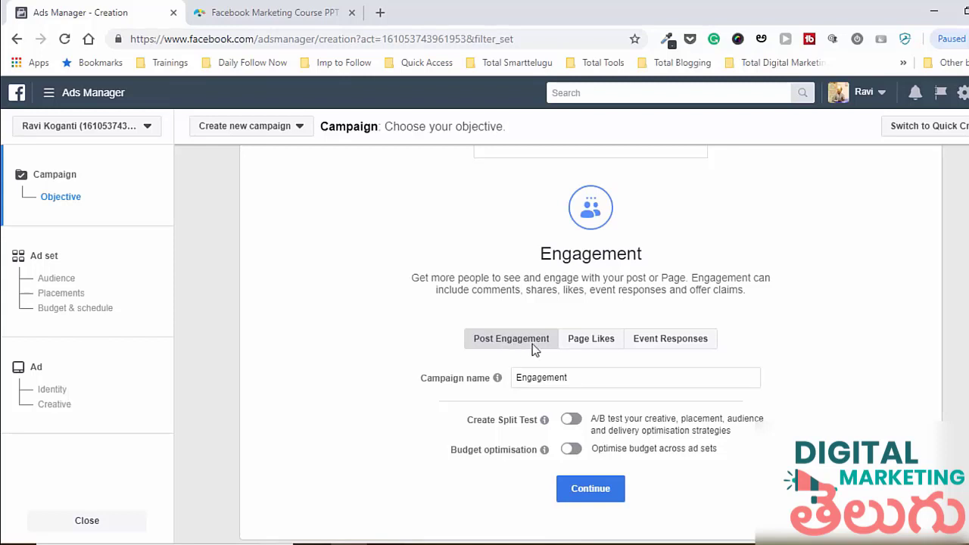
click(590, 340)
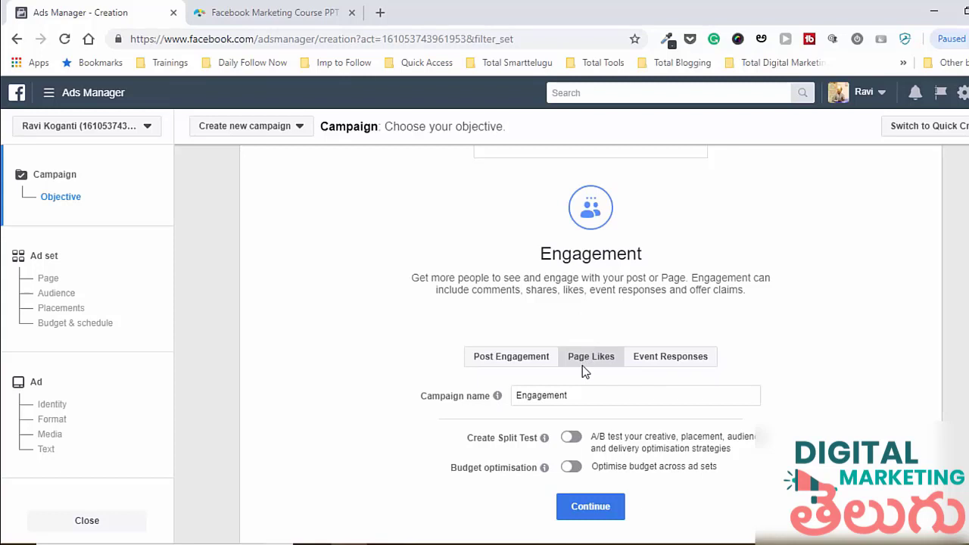
click(676, 362)
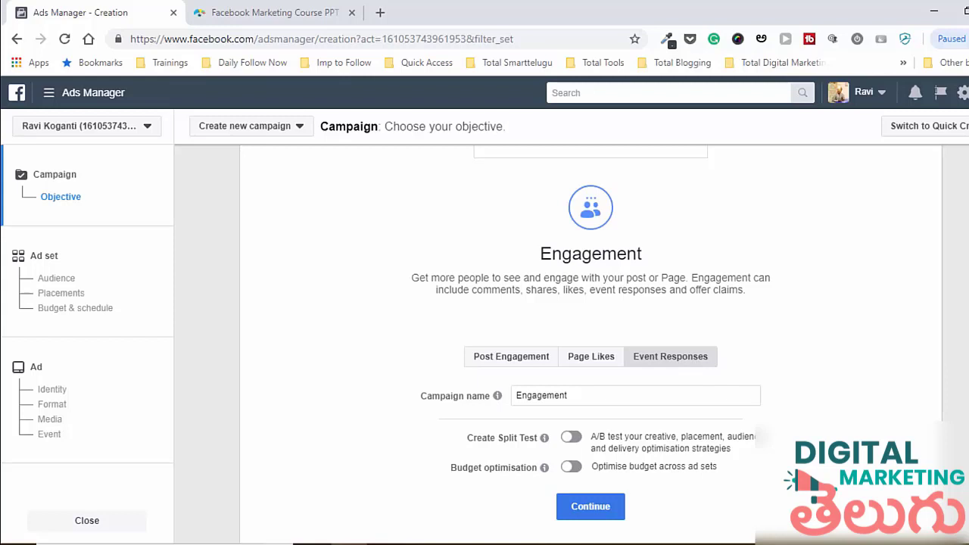
Step: Choose the App Installs objective and review its description and campaign settings
scroll(591, 315, up, 4)
click(591, 316)
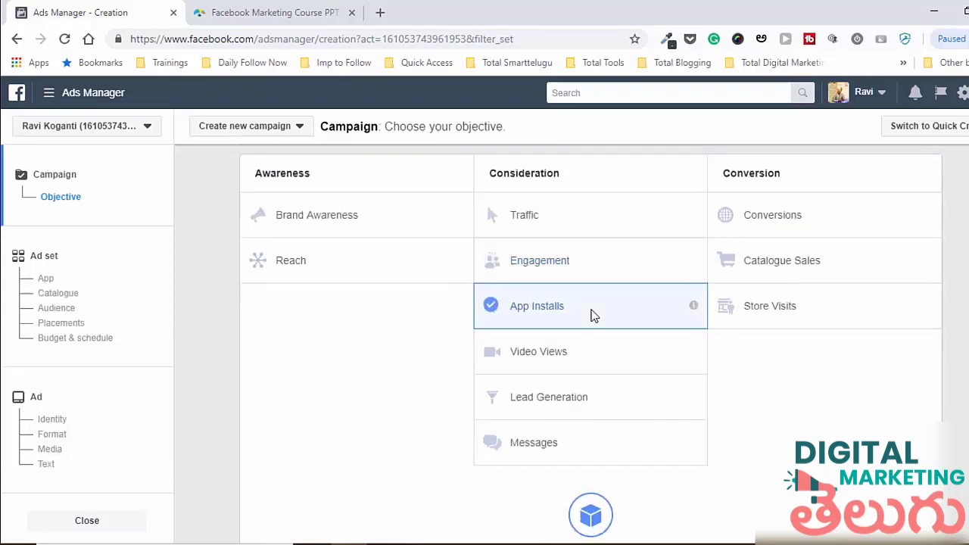
scroll(594, 316, down, 1)
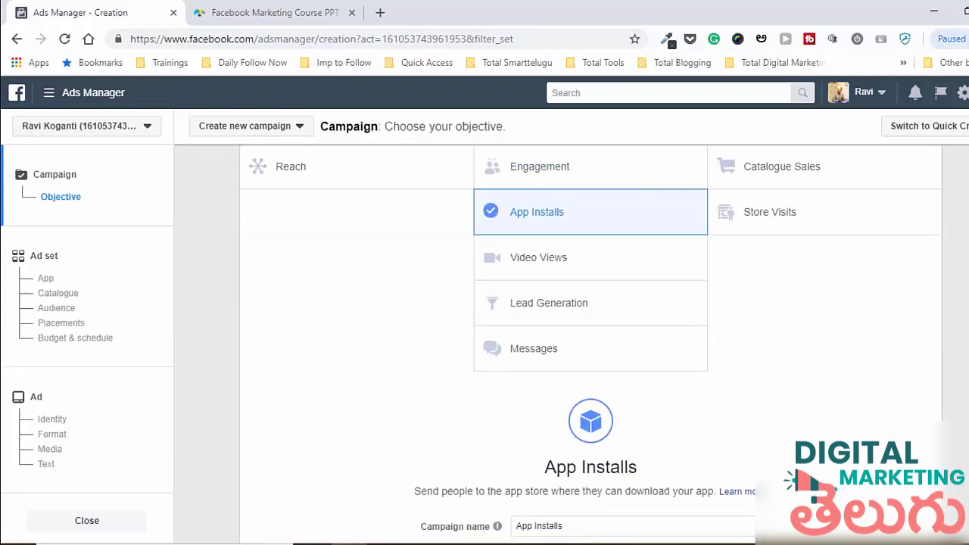
scroll(590, 340, down, 1)
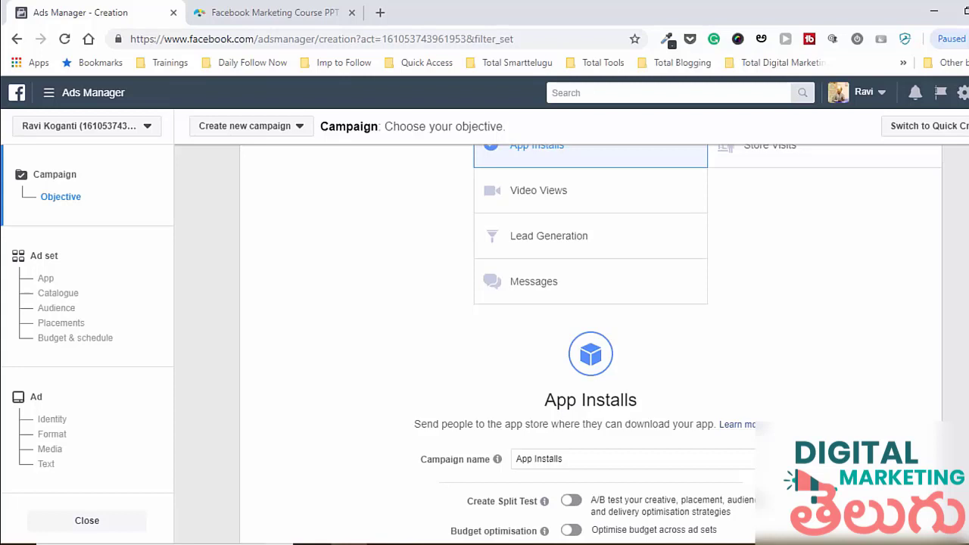
Step: Choose the Video Views objective and review its description and campaign settings
click(585, 194)
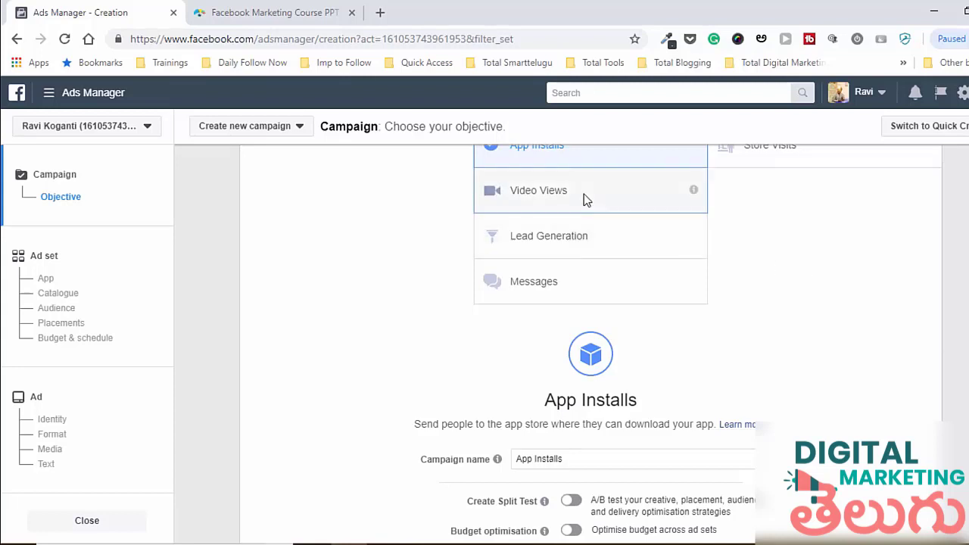
scroll(585, 194, up, 1)
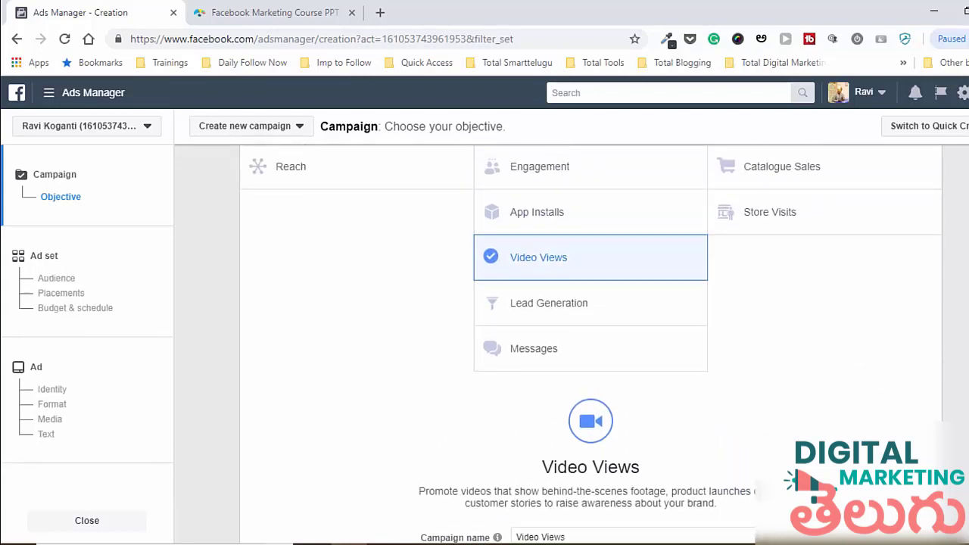
scroll(590, 340, down, 2)
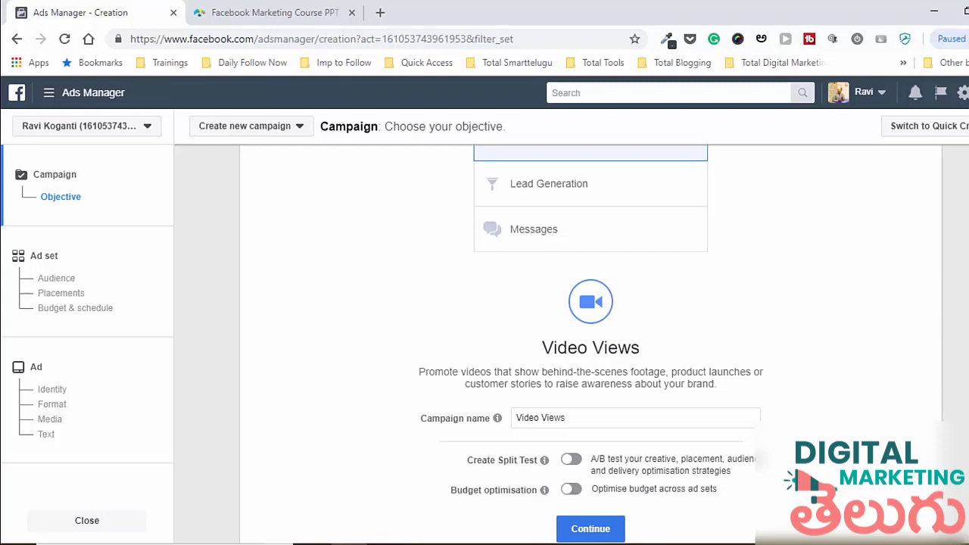
Step: Review the Lead Generation objective, followed by the Messages objective
scroll(590, 344, up, 1)
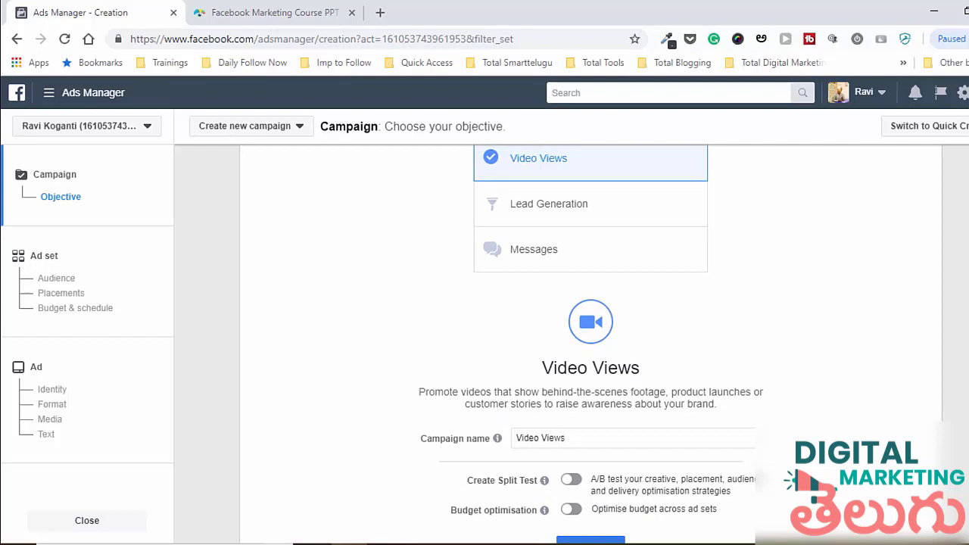
click(609, 219)
scroll(858, 372, up, 2)
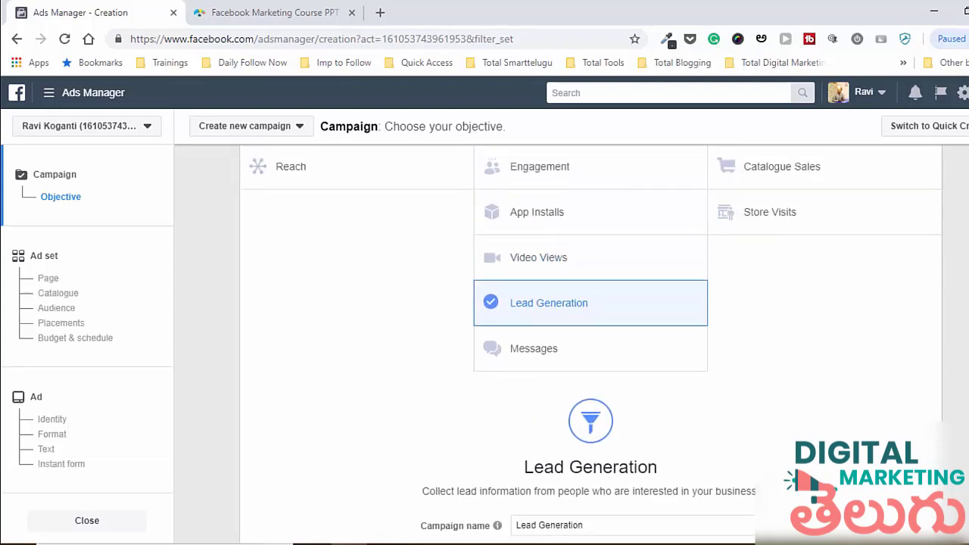
scroll(930, 397, down, 2)
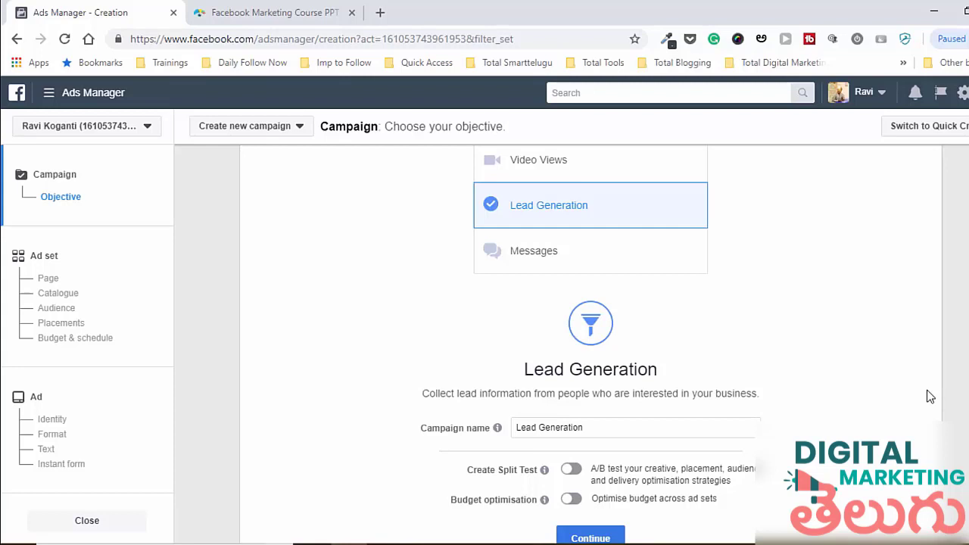
key(Down)
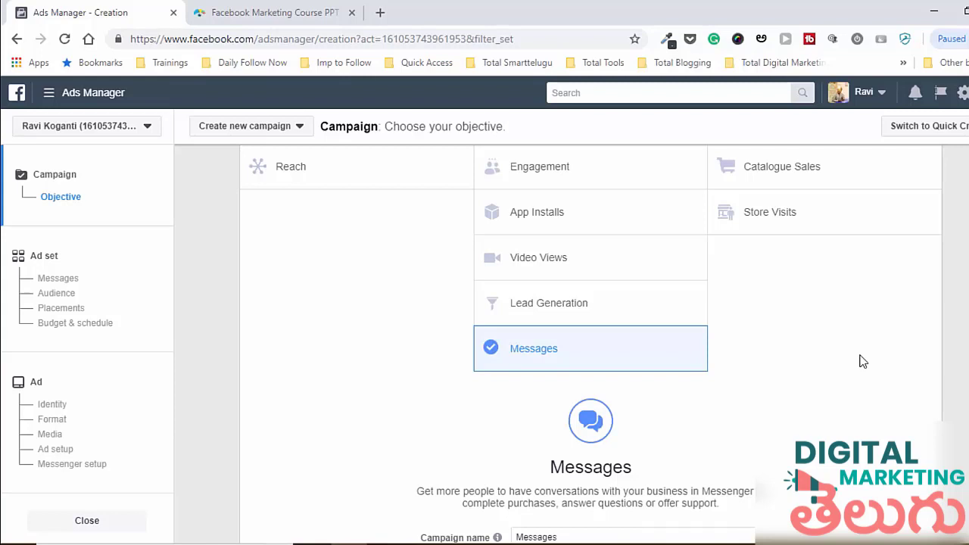
Step: Go through the Conversion objectives one by one: Conversions, Catalogue Sales and Store Visits
scroll(862, 361, up, 2)
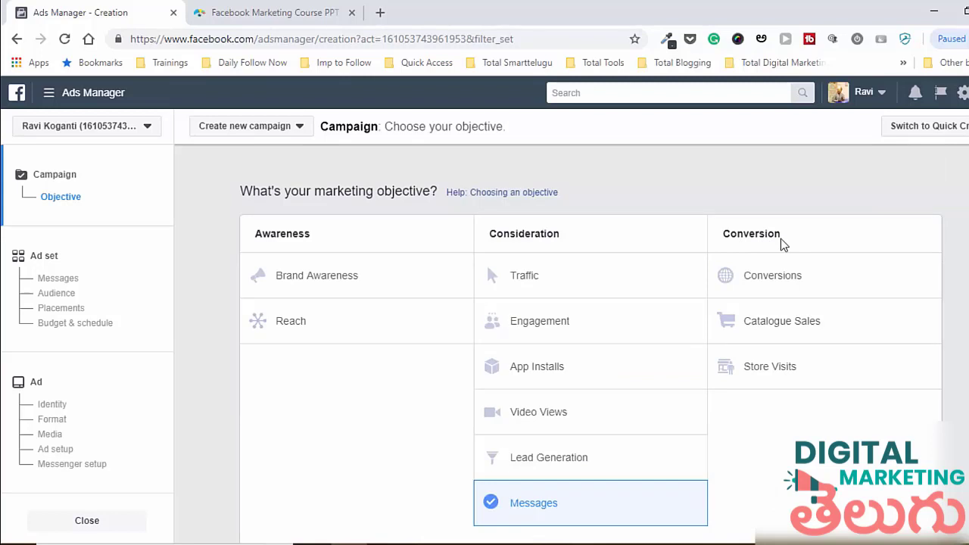
click(796, 277)
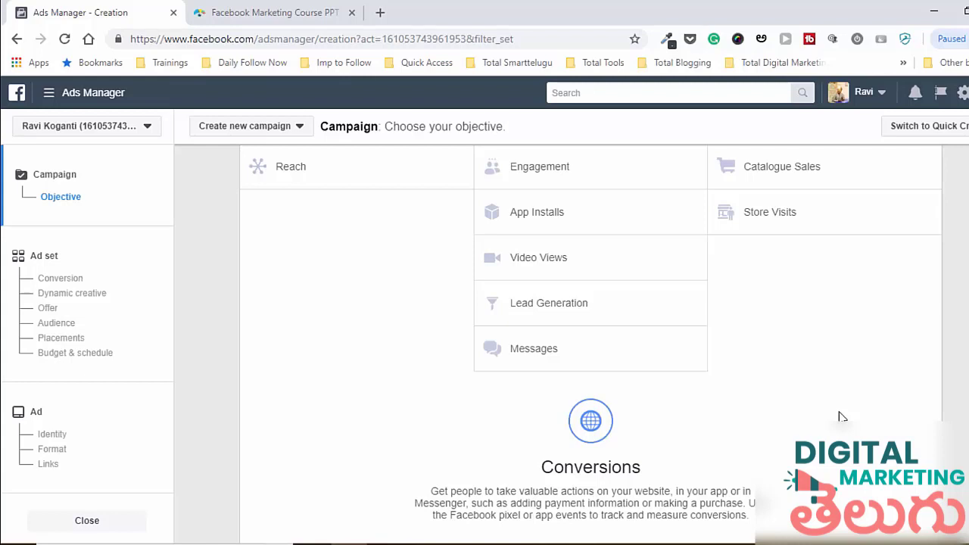
click(792, 171)
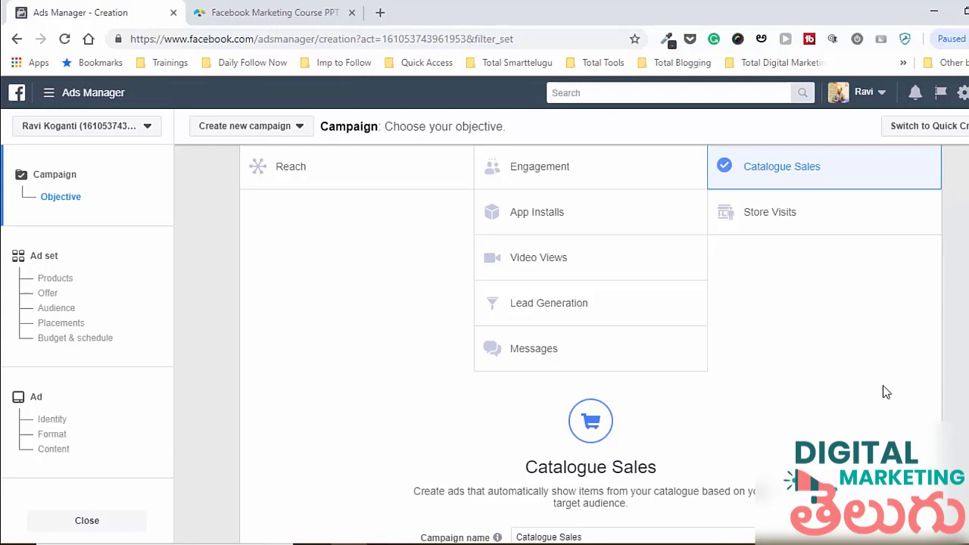
click(807, 227)
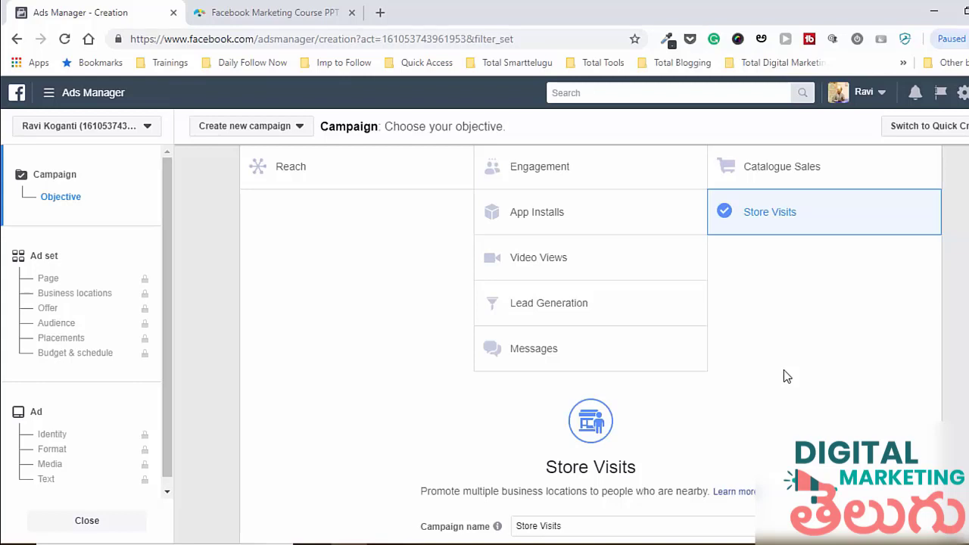
Step: Select Traffic as the marketing objective and name the campaign "SmarTelugu Website Visitors Ad Jan 2019"
scroll(783, 371, up, 3)
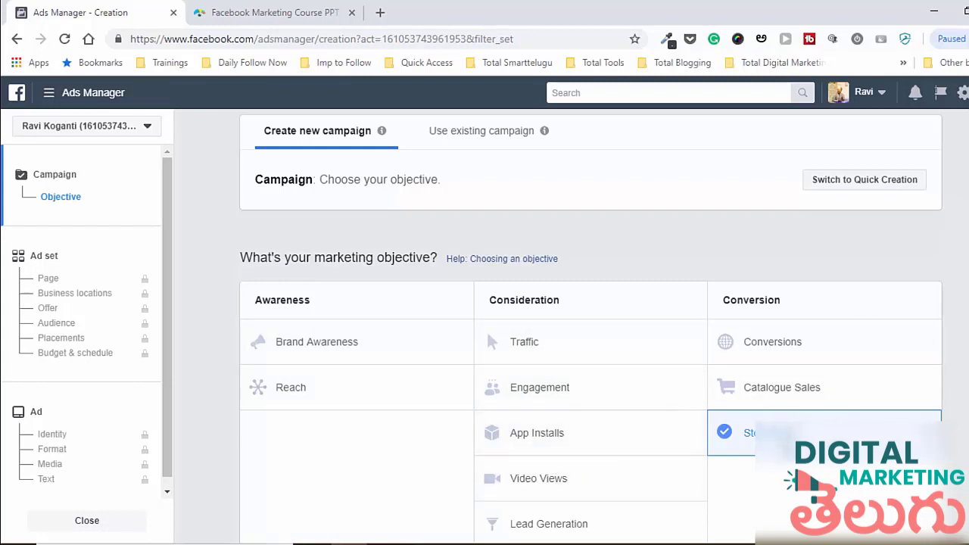
click(808, 345)
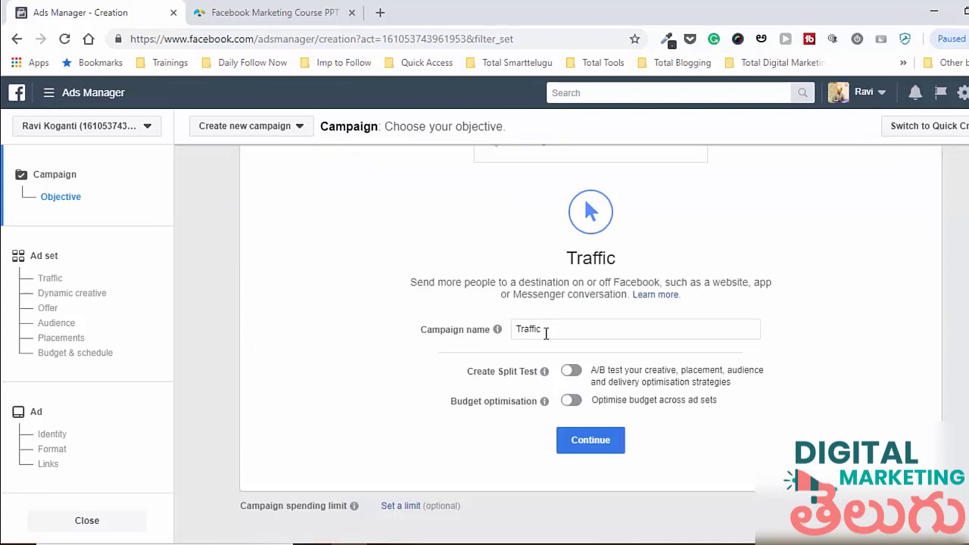
click(545, 332)
drag(544, 331, 513, 333)
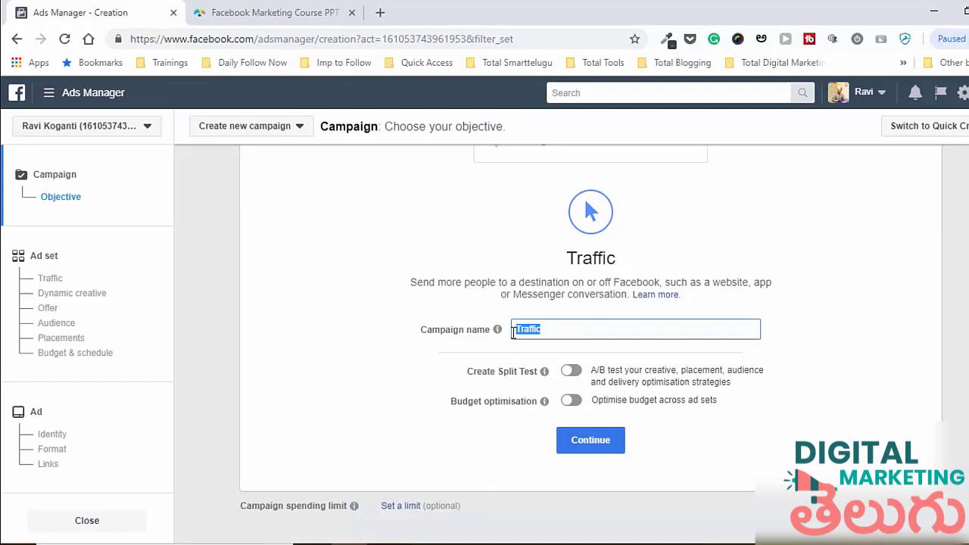
text(SmarTelugu Website)
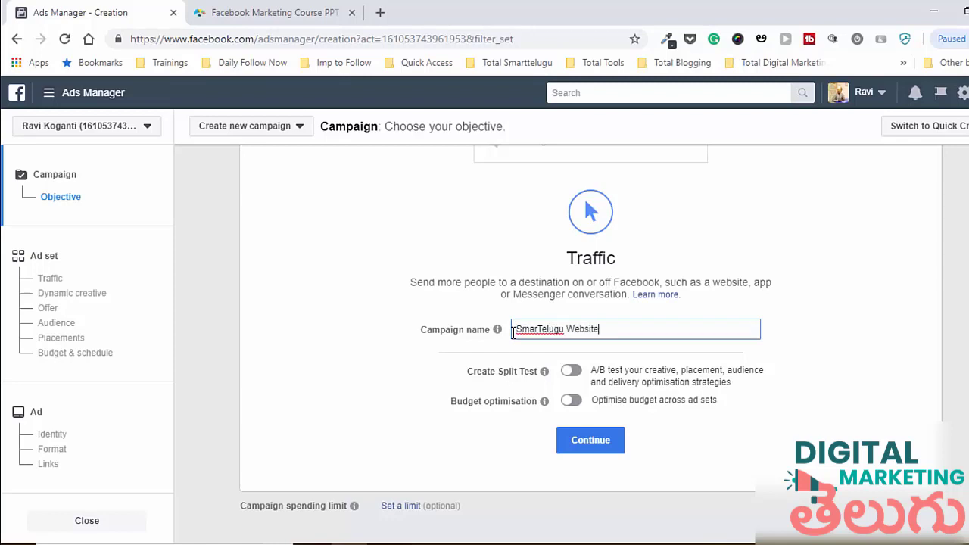
text( Visito)
text(rs)
text( Ad)
text(Nov)
key(BackSpace)
key(BackSpace)
key(BackSpace)
text(Jan 2019)
drag(690, 330, 497, 335)
click(345, 346)
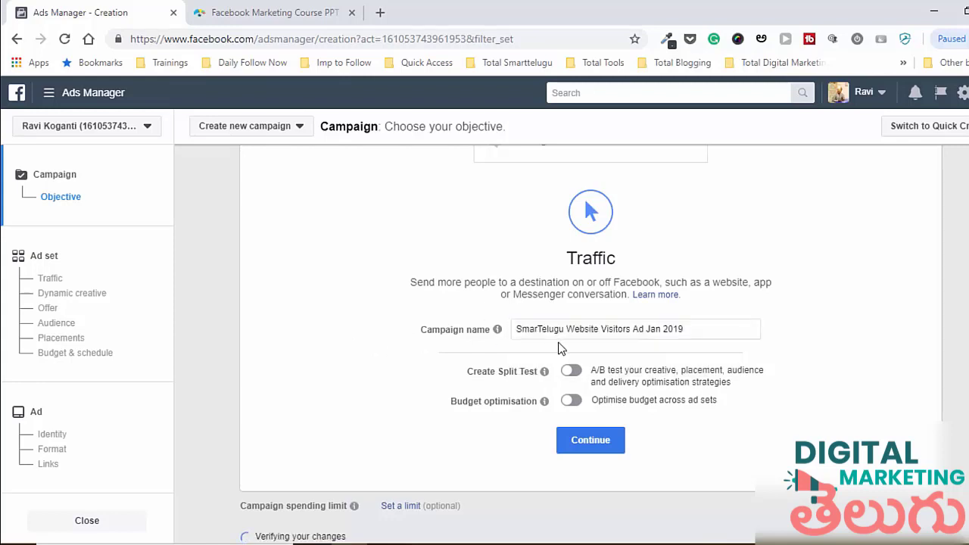
drag(696, 330, 499, 299)
key(BackSpace)
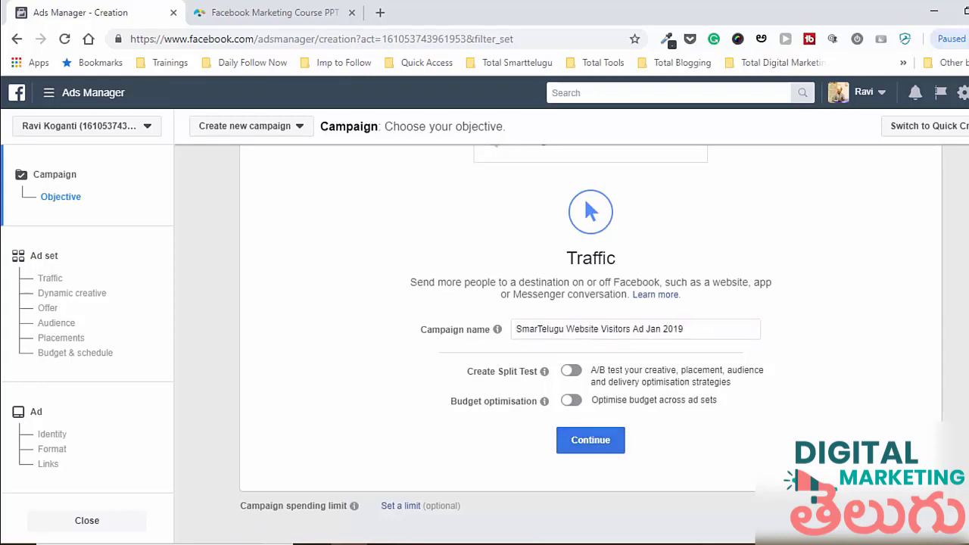
Step: Switch the objective to Brand Awareness and compare its ad set and ad sections with those of Traffic
scroll(587, 343, up, 5)
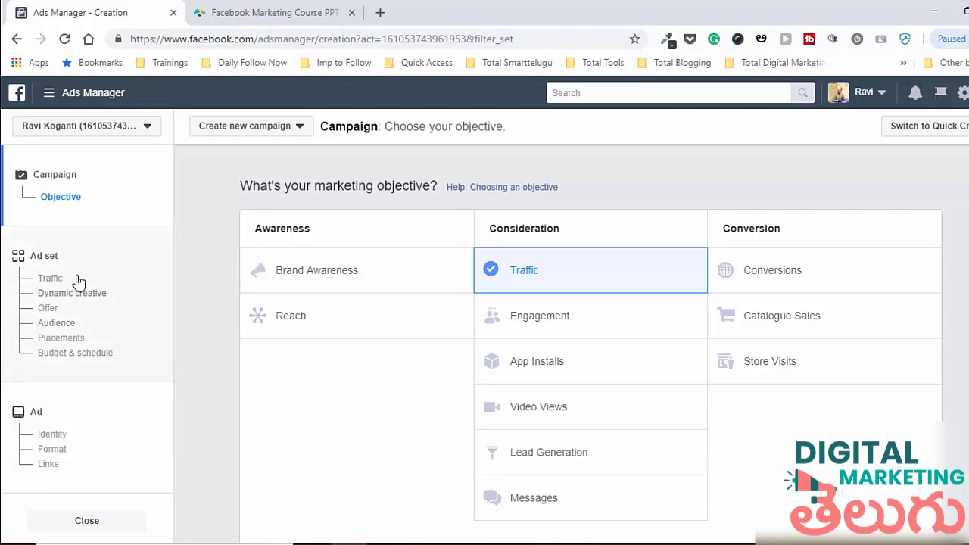
click(345, 279)
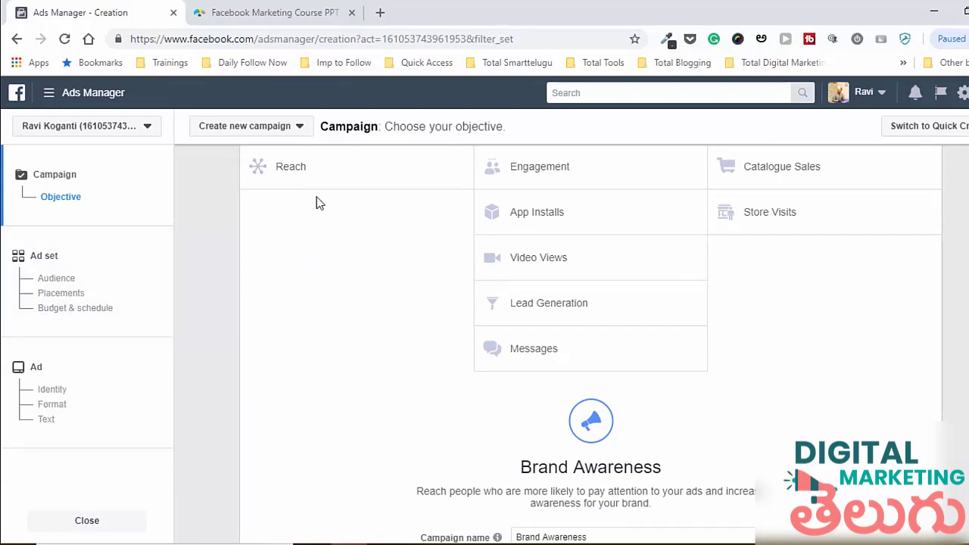
Step: Select Reach, App Installs, Video Views, Lead Generation and Store Visits one by one and compare their ad set and ad sections
click(312, 172)
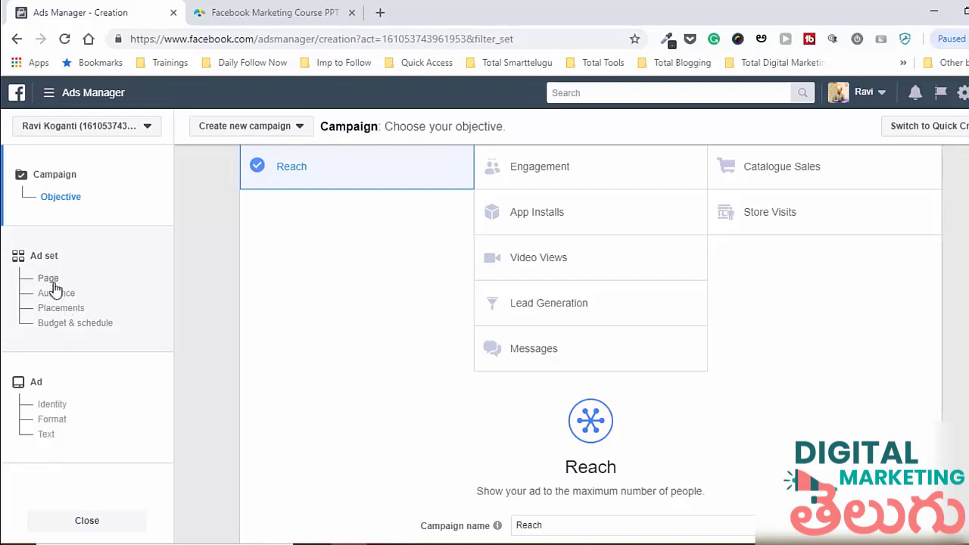
click(527, 221)
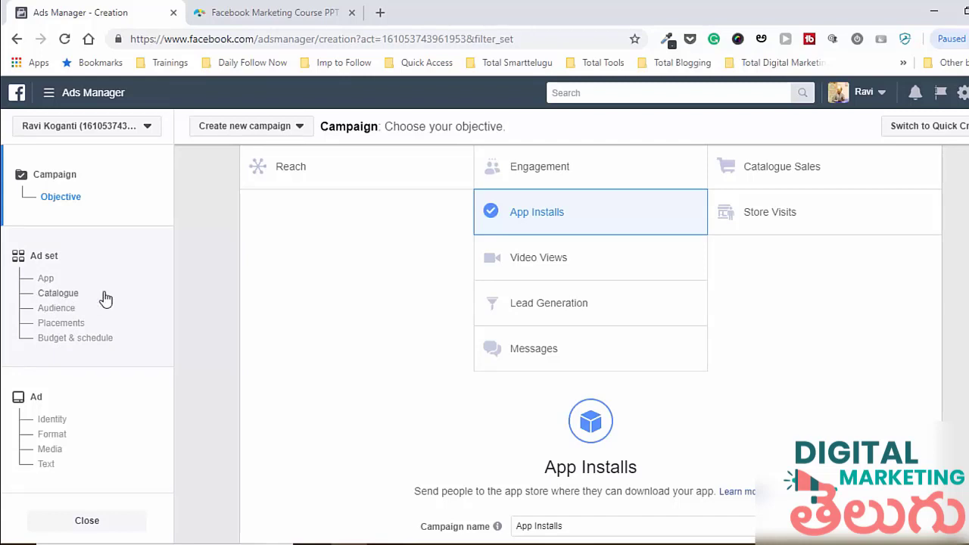
click(559, 259)
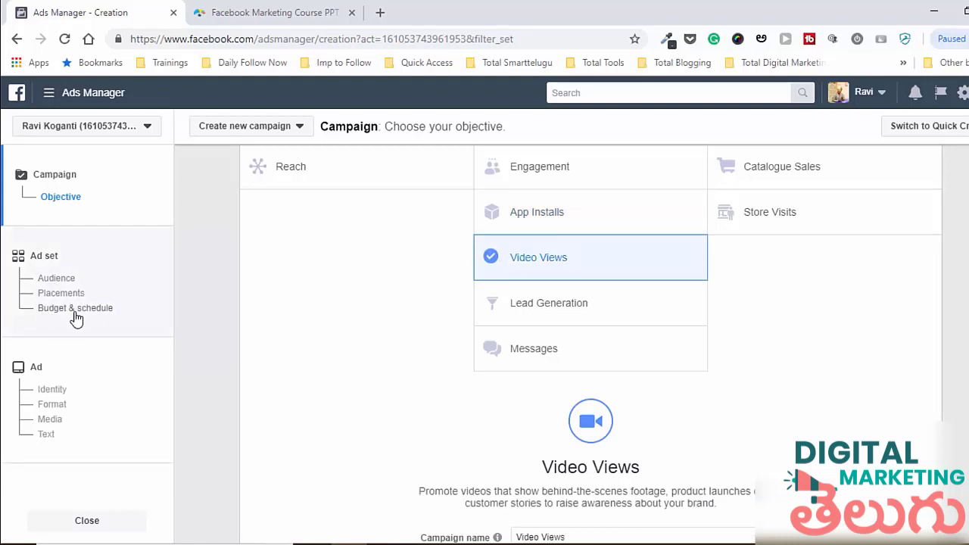
click(558, 307)
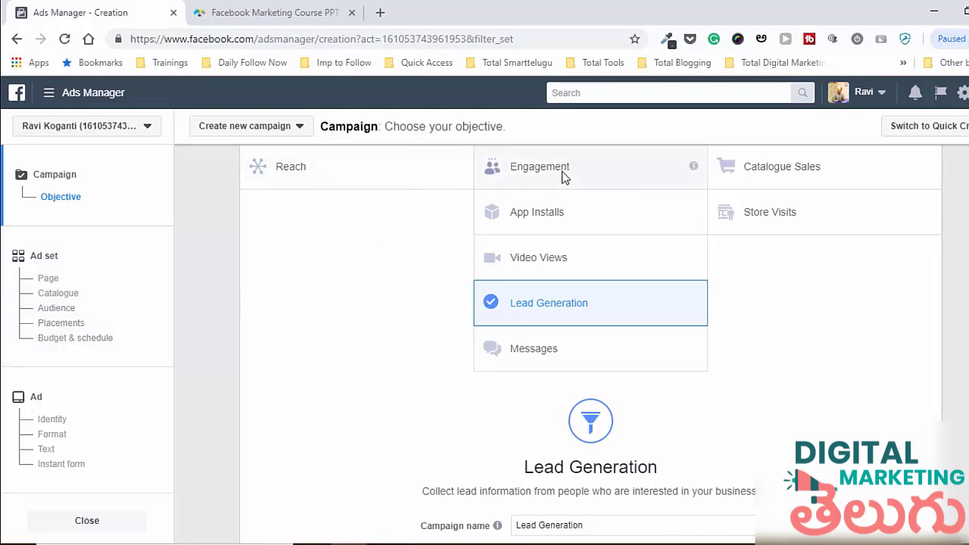
click(773, 213)
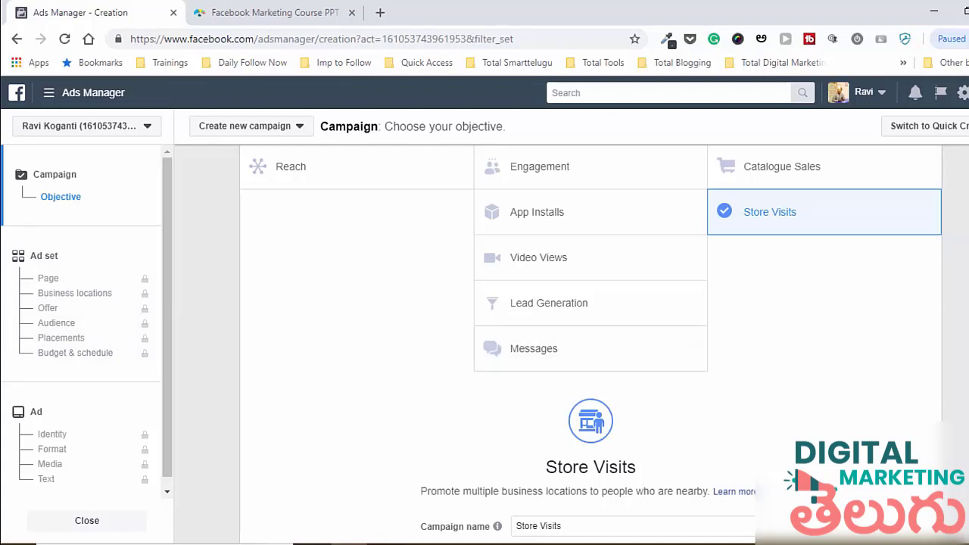
scroll(338, 437, up, 3)
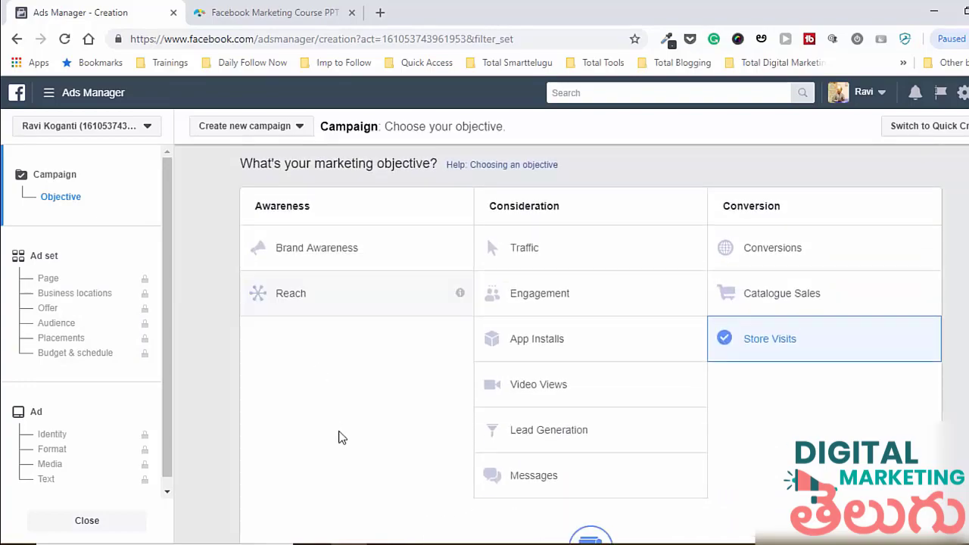